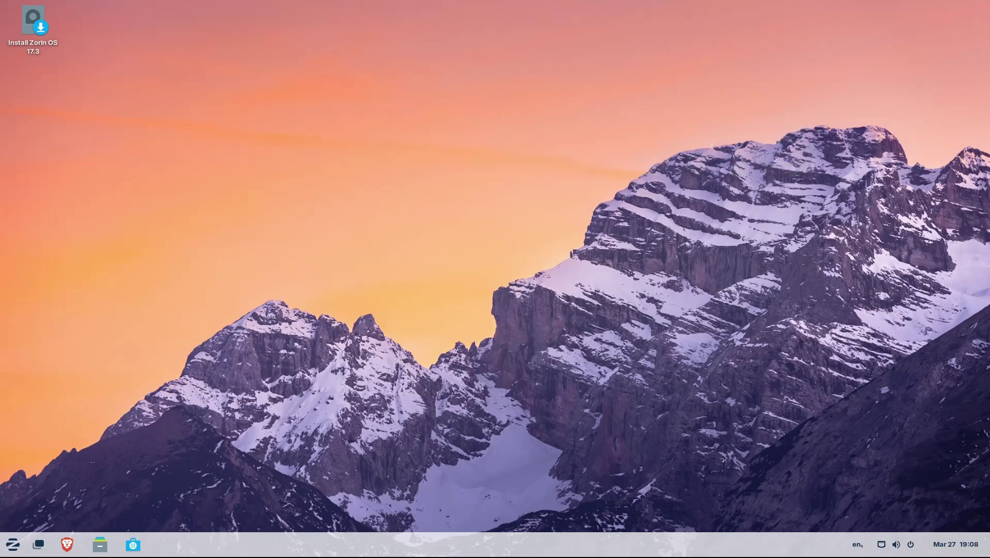
click(13, 544)
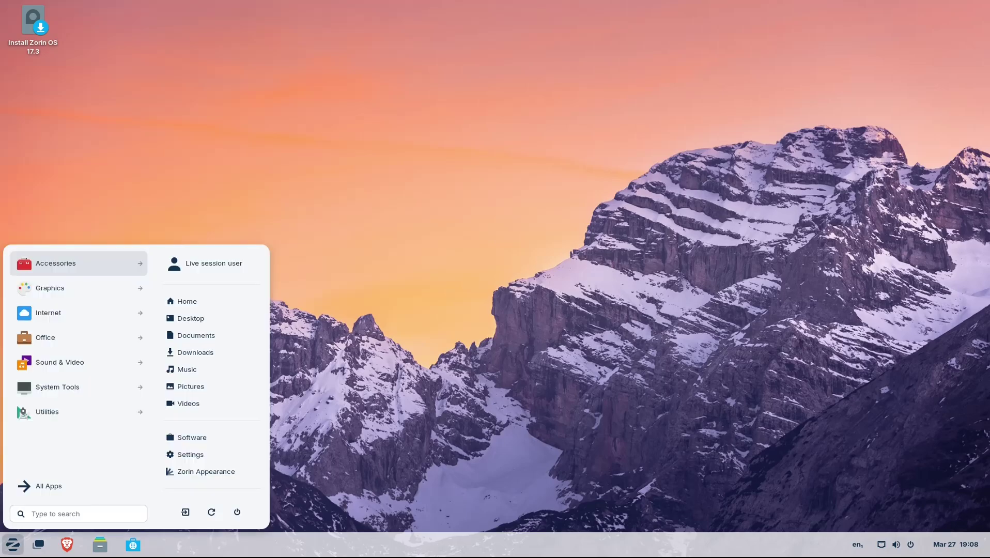
click(191, 455)
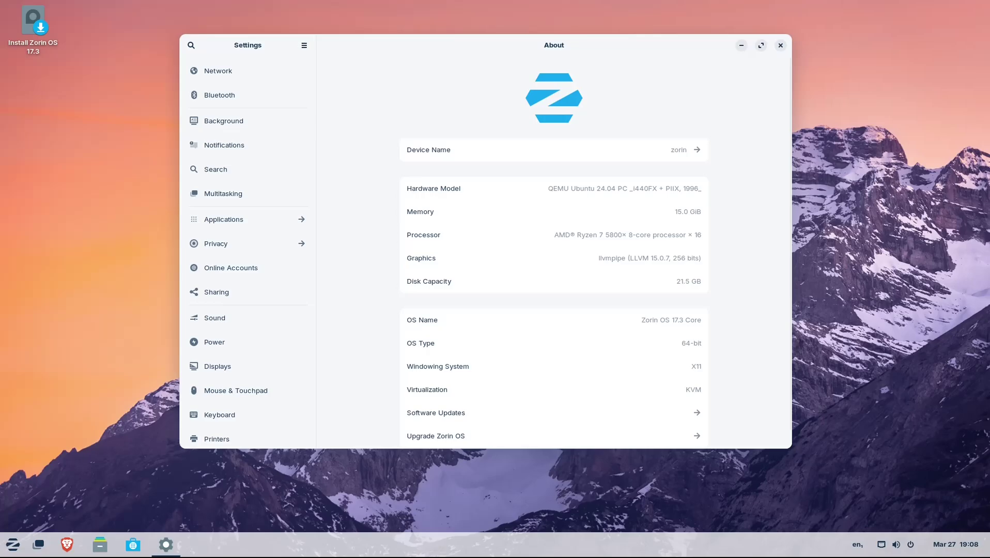
Close Settings and bring up Files at the Home folder, moved to the upper centre.
key(alt+F4)
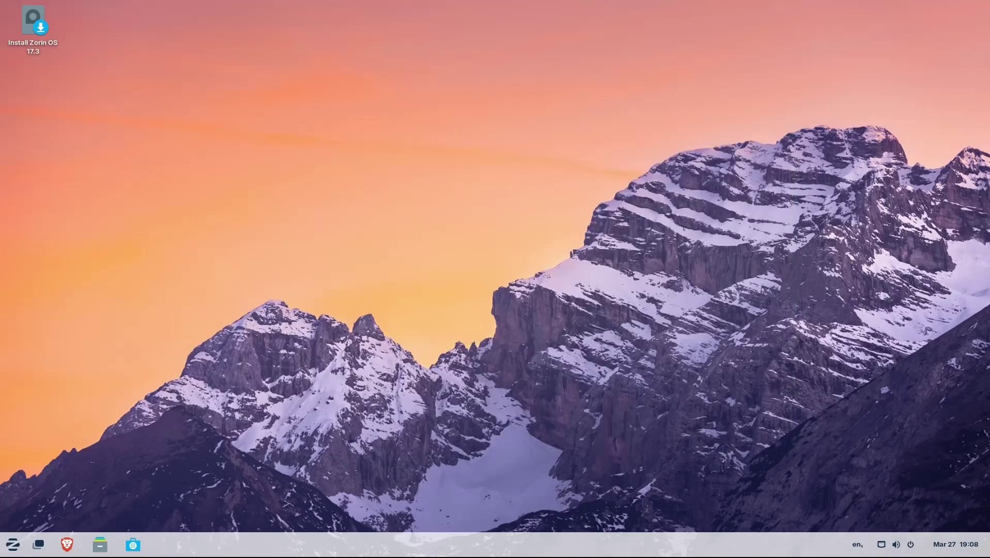
click(99, 543)
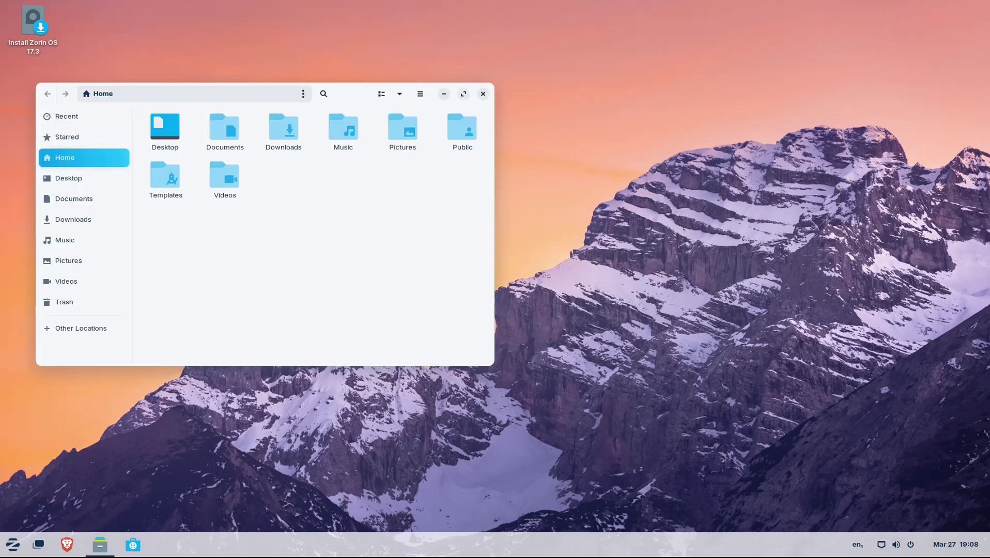
drag(194, 94, 454, 50)
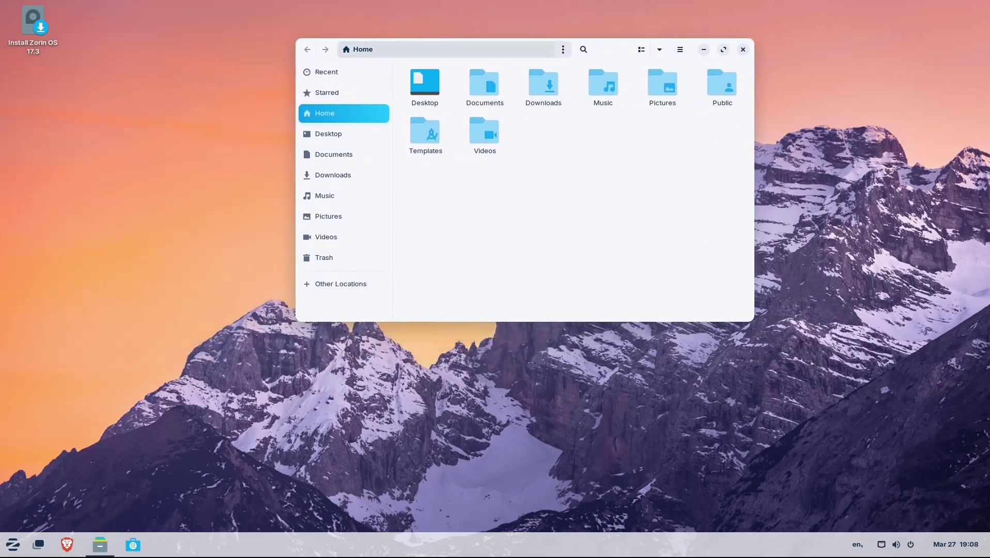
View the About Files dialog showing version 42.6, close it, then reopen the application menu.
click(680, 50)
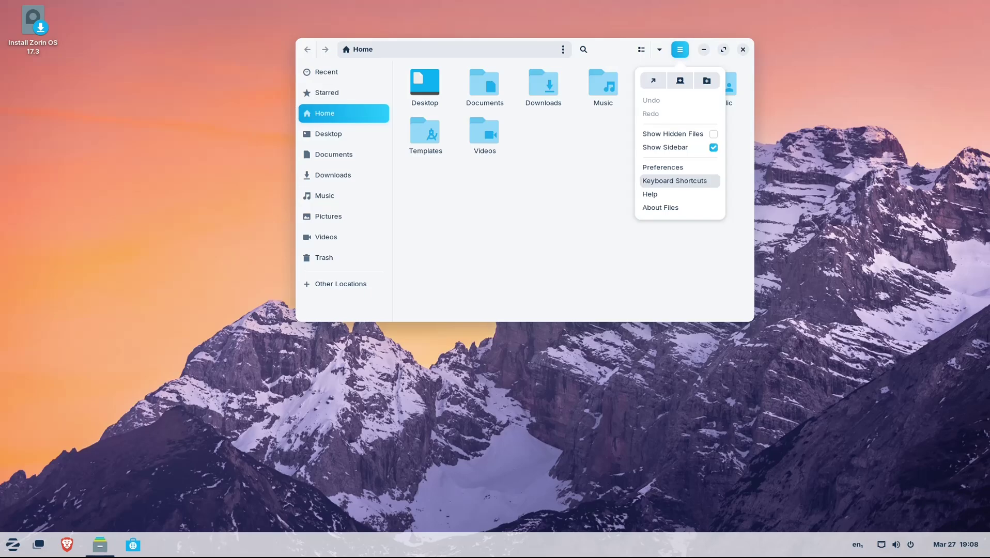
click(680, 208)
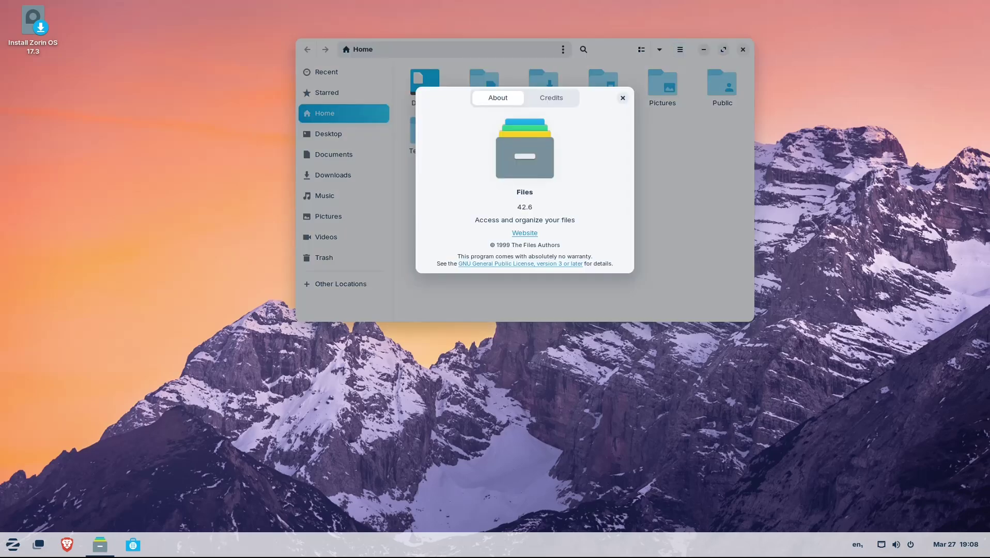
click(623, 98)
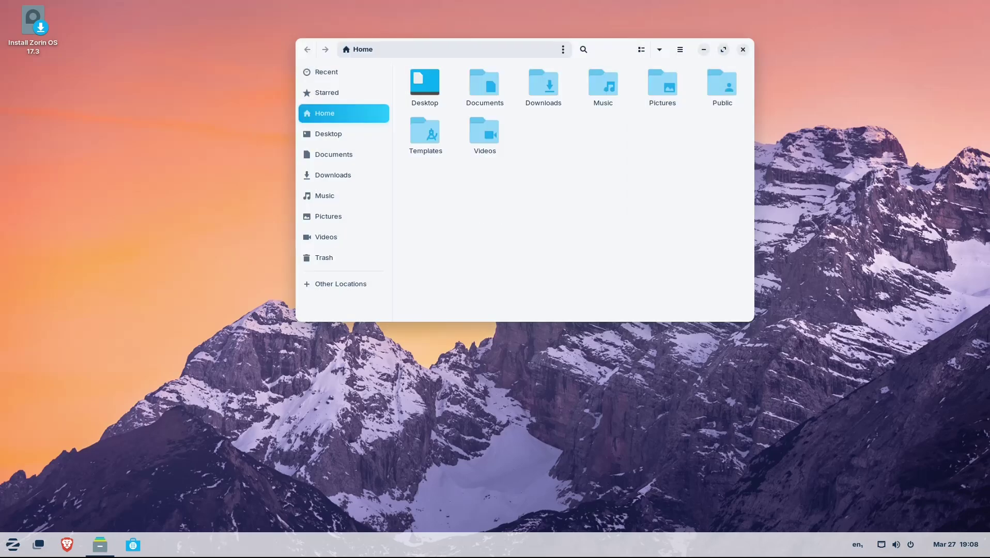
click(12, 544)
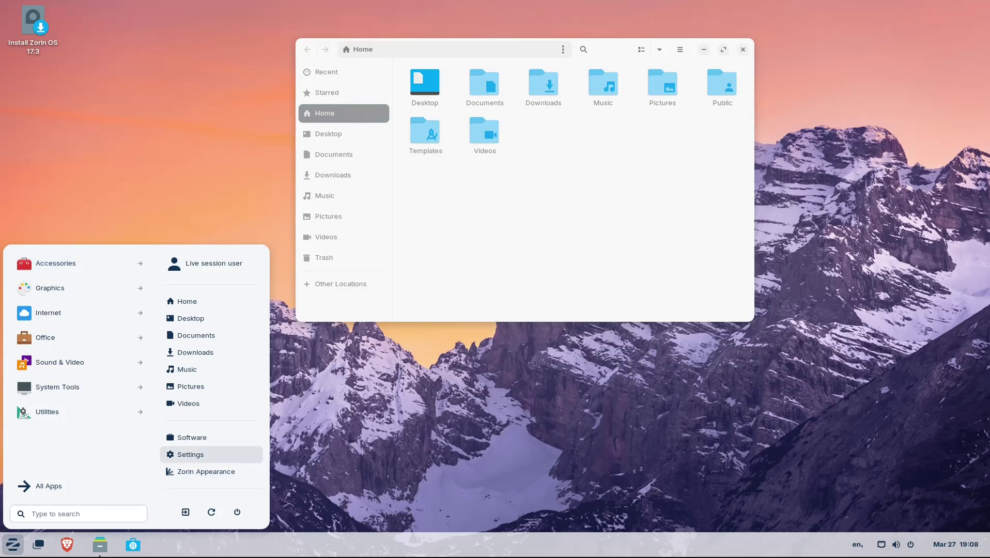
Launch Settings from the Zorin start menu onto its About page.
click(190, 453)
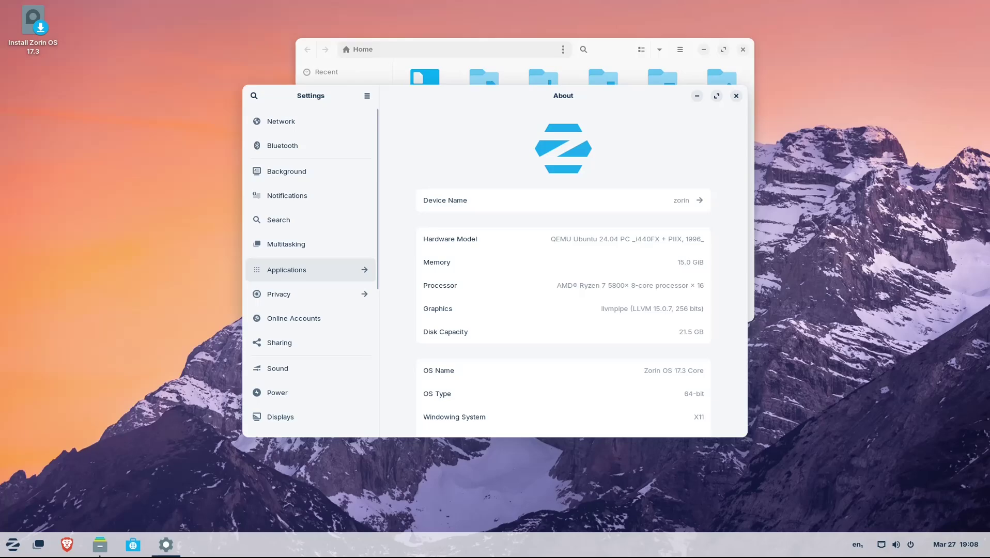
scroll(309, 279, down, 2)
scroll(310, 279, down, 2)
scroll(310, 271, down, 1)
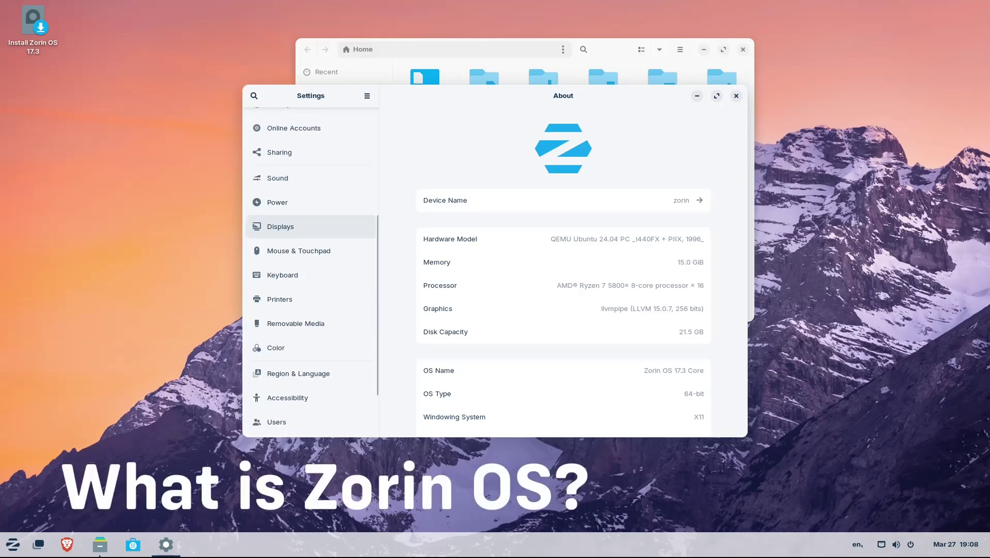
scroll(309, 263, down, 1)
scroll(309, 278, up, 5)
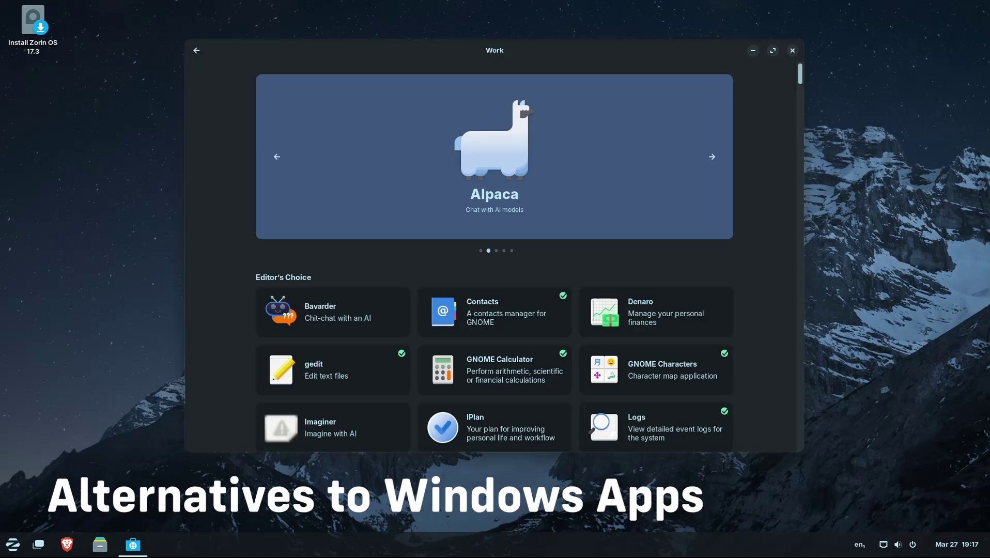
scroll(493, 254, down, 3)
scroll(494, 255, down, 3)
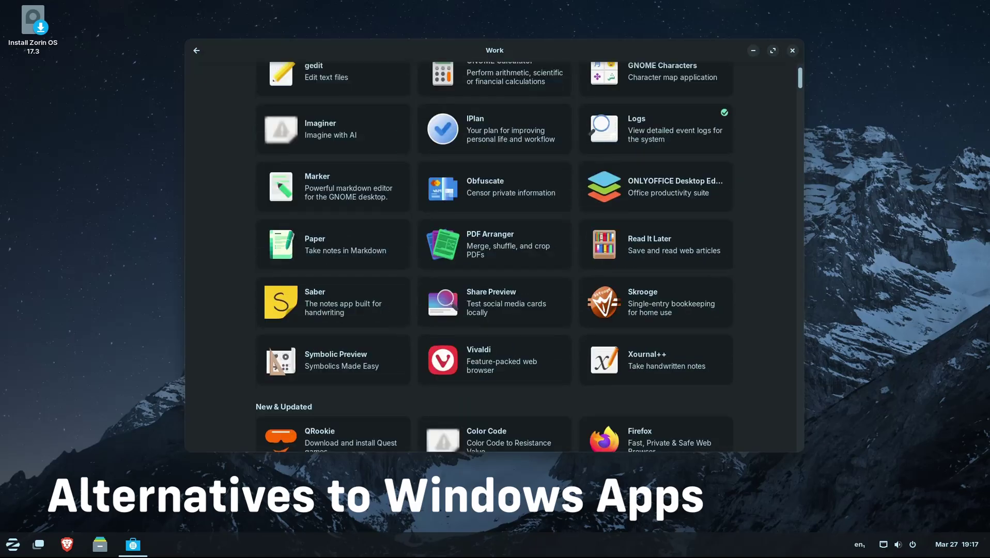
scroll(495, 255, down, 3)
scroll(494, 256, down, 2)
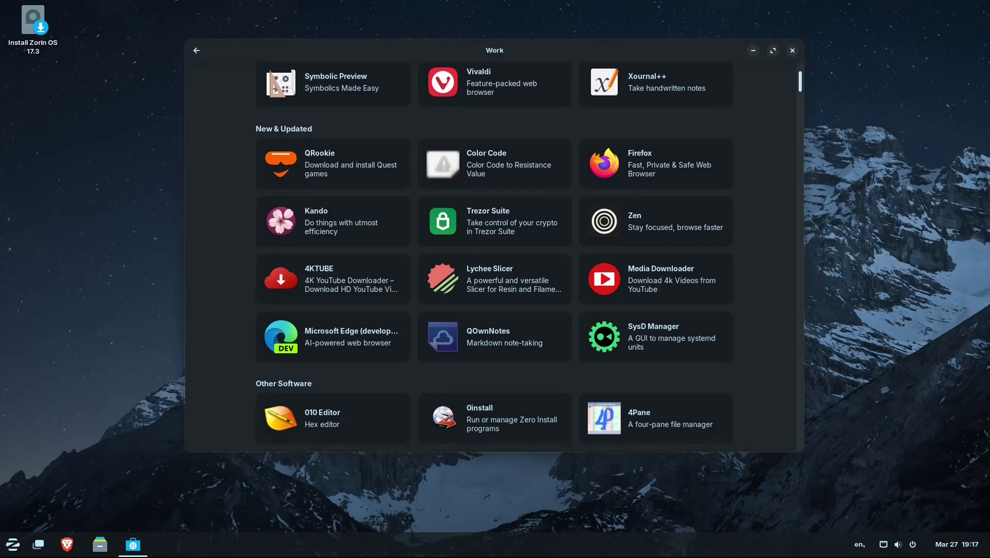
scroll(493, 255, down, 1)
scroll(494, 256, down, 1)
scroll(494, 256, down, 1)
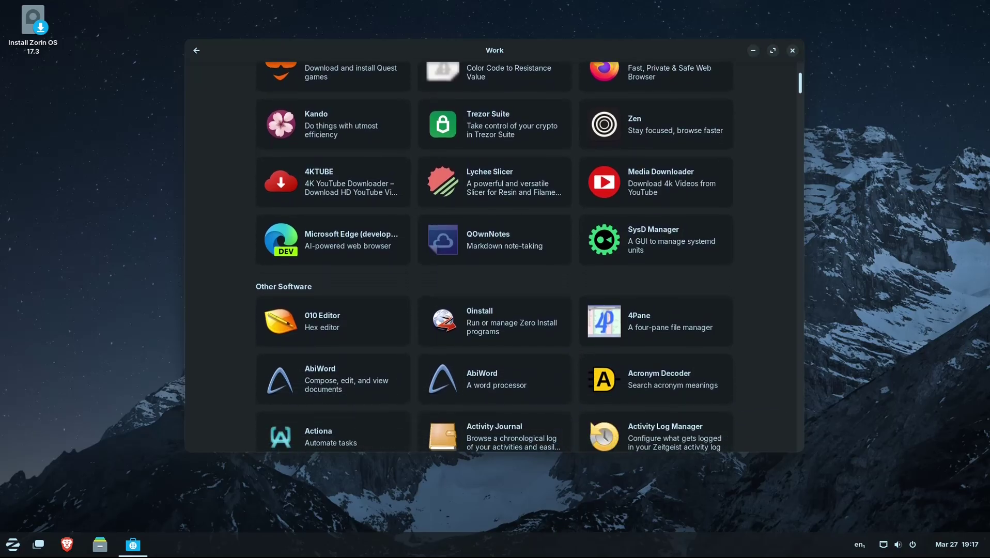
scroll(495, 255, down, 1)
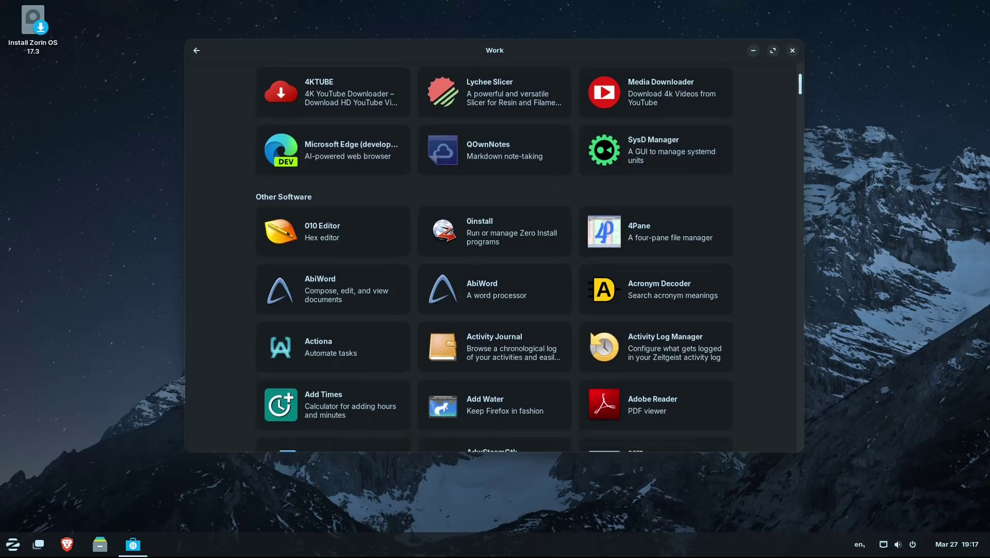
scroll(494, 255, down, 1)
scroll(495, 255, down, 1)
scroll(494, 255, down, 1)
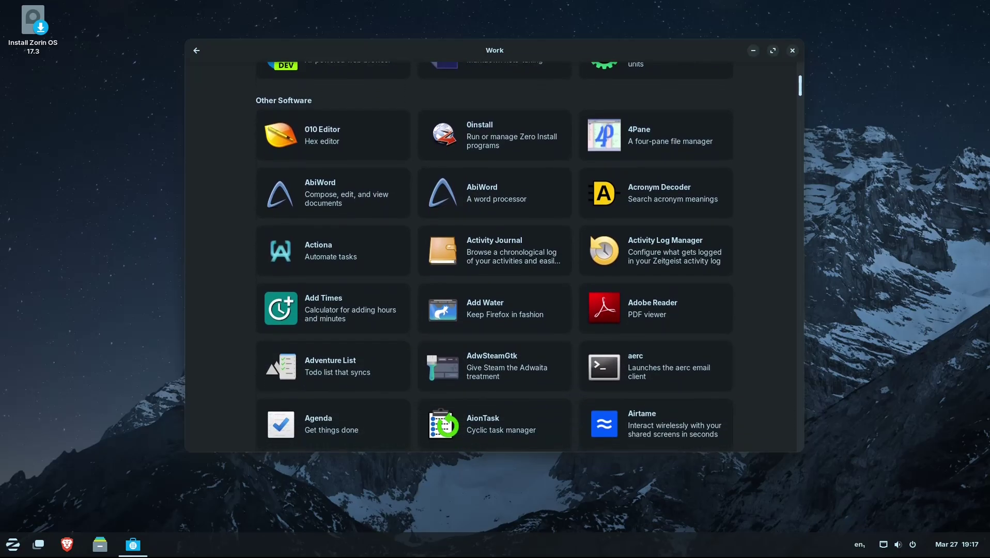
scroll(494, 255, down, 1)
scroll(494, 255, down, 1)
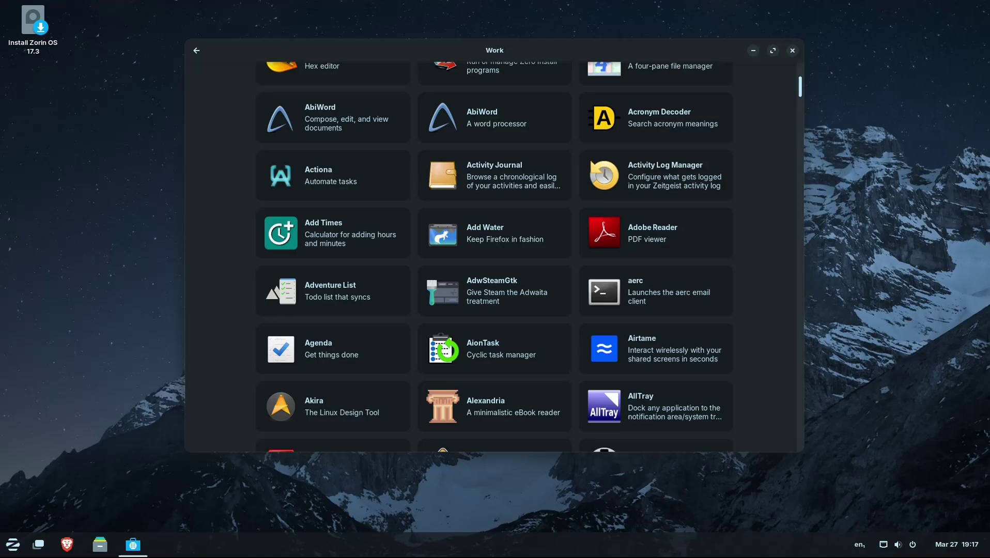
scroll(494, 255, down, 1)
scroll(494, 255, down, 1)
scroll(493, 256, down, 1)
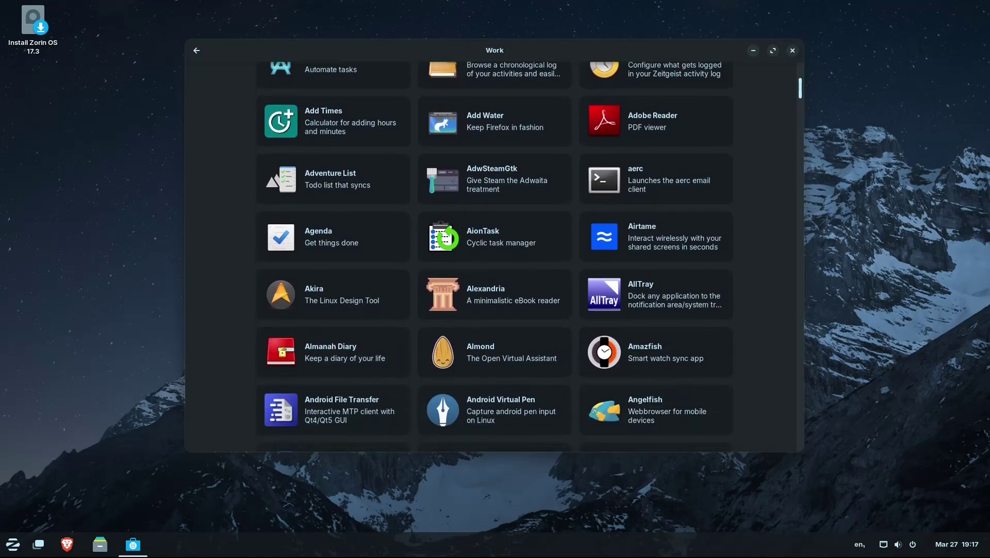
scroll(495, 255, down, 1)
scroll(494, 256, down, 1)
scroll(494, 255, down, 1)
scroll(494, 255, down, 1)
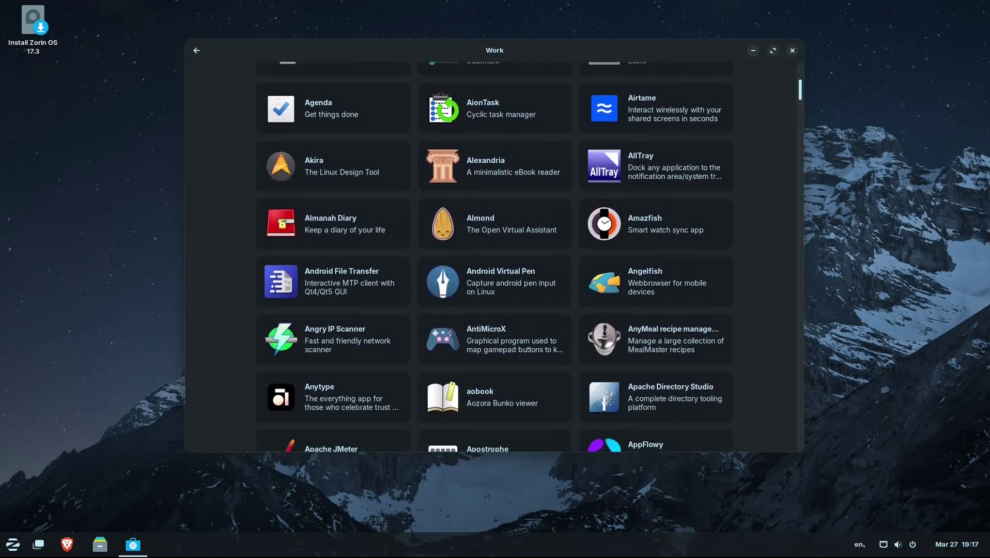
scroll(493, 256, down, 1)
scroll(494, 256, down, 1)
scroll(494, 255, down, 1)
scroll(495, 255, down, 1)
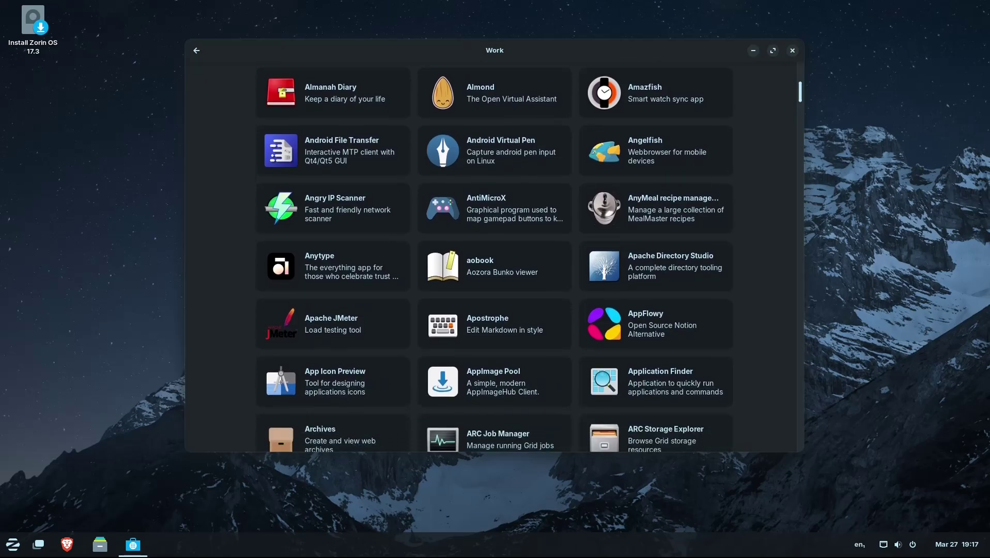
scroll(494, 255, down, 1)
scroll(495, 256, down, 1)
scroll(495, 255, down, 1)
scroll(494, 256, down, 1)
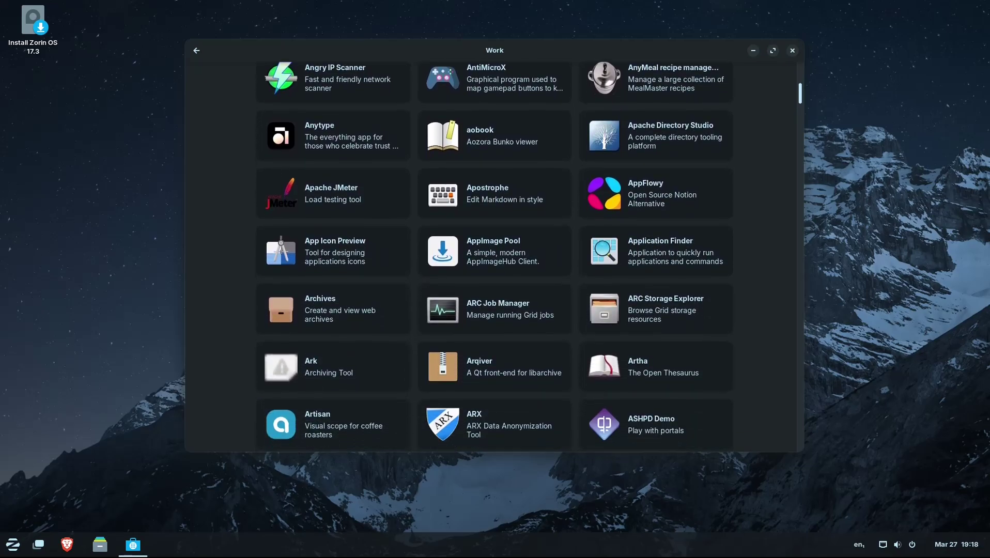
scroll(494, 256, down, 1)
scroll(495, 255, down, 1)
scroll(494, 255, down, 1)
scroll(494, 255, down, 1)
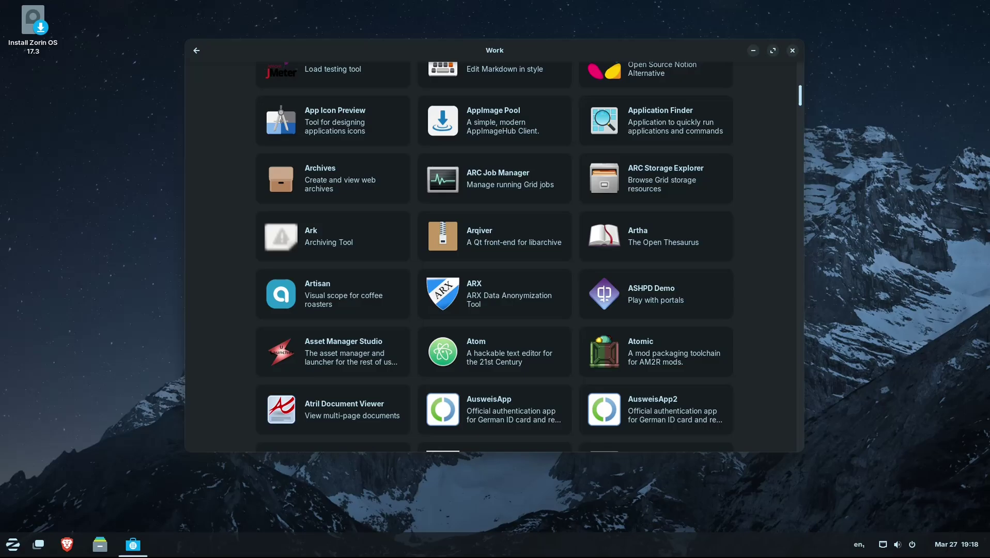
scroll(494, 255, down, 1)
scroll(495, 255, down, 1)
scroll(494, 255, down, 1)
scroll(494, 256, down, 1)
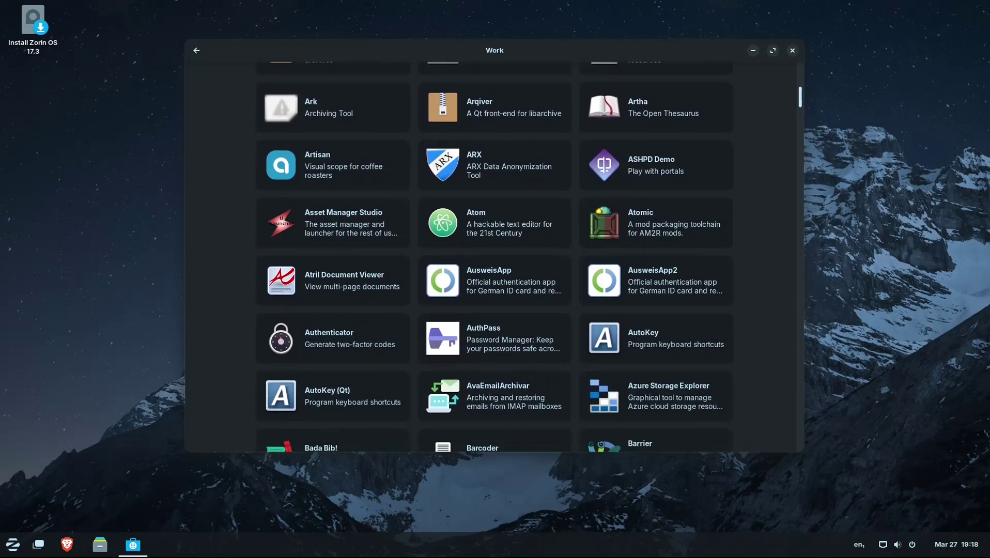
scroll(494, 256, down, 1)
scroll(494, 255, down, 1)
scroll(494, 256, down, 1)
scroll(494, 255, down, 1)
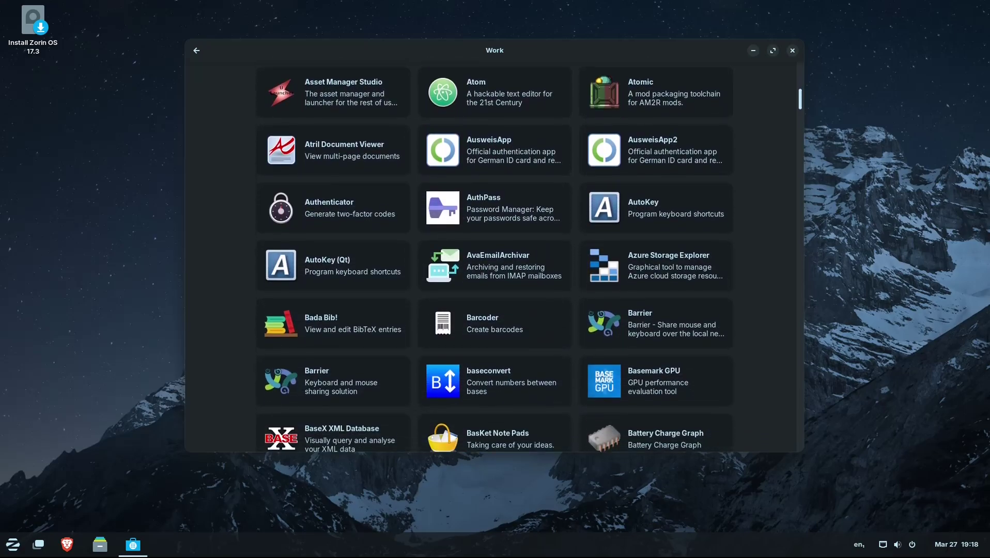
scroll(494, 255, down, 1)
scroll(495, 255, down, 1)
scroll(495, 255, down, 1)
scroll(493, 255, down, 1)
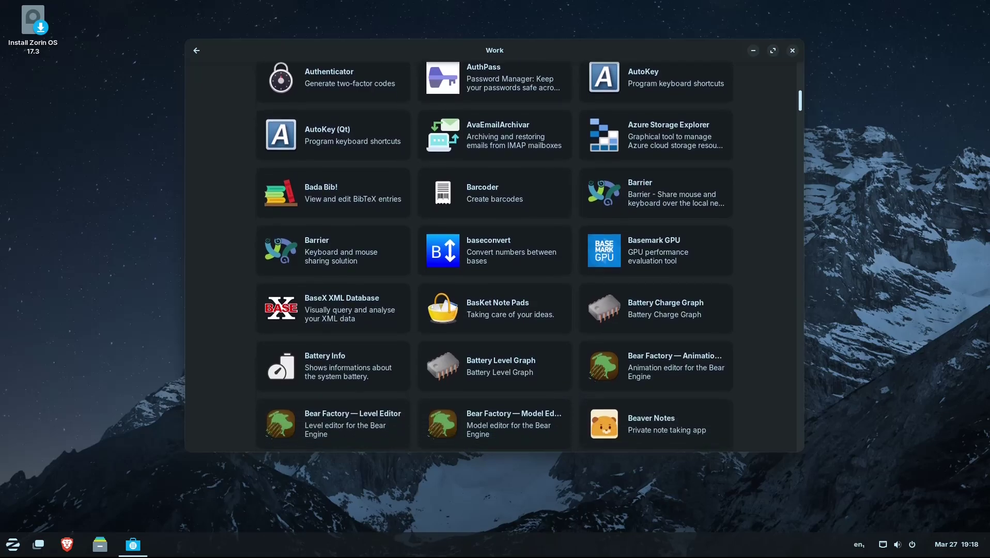
scroll(493, 255, down, 1)
scroll(494, 255, down, 1)
scroll(495, 255, down, 1)
scroll(494, 255, down, 1)
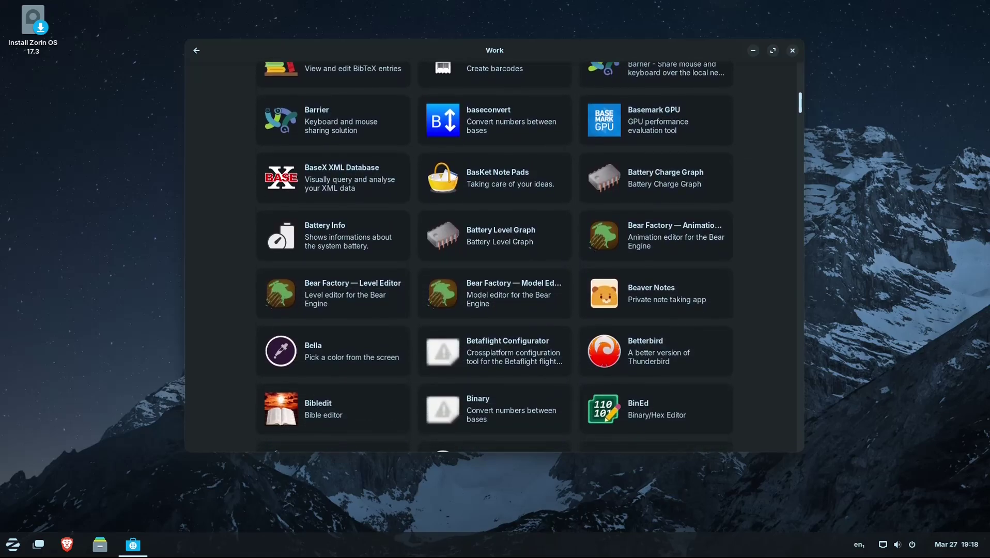
scroll(495, 255, down, 1)
scroll(495, 255, down, 1)
scroll(493, 256, down, 1)
scroll(495, 255, down, 1)
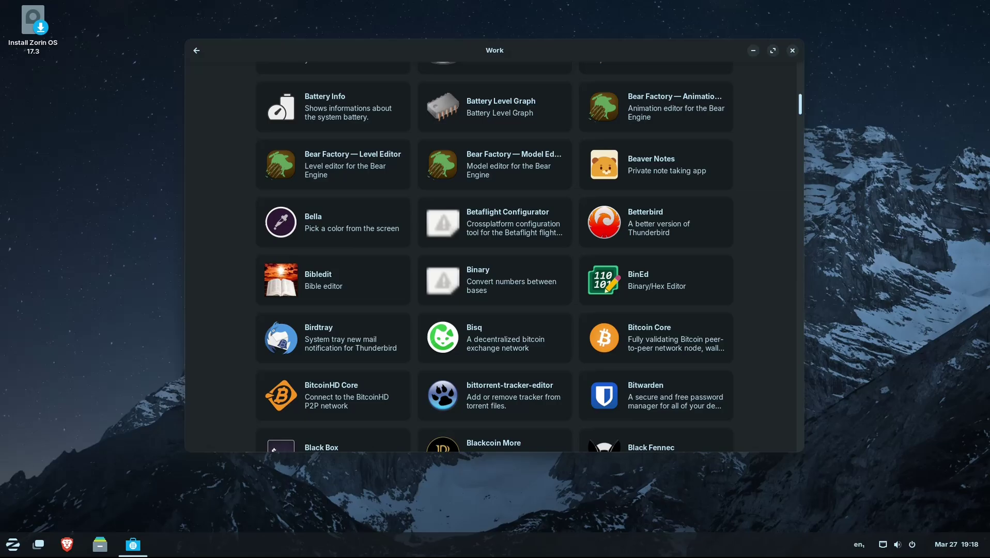
scroll(494, 256, down, 1)
scroll(494, 255, down, 1)
scroll(495, 256, down, 1)
scroll(495, 256, down, 1)
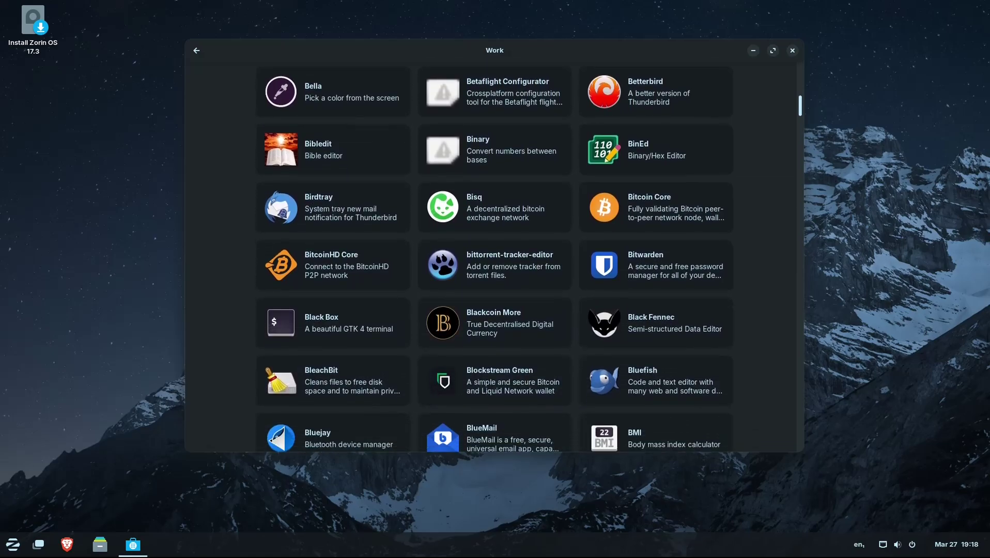
scroll(494, 255, down, 1)
scroll(494, 256, down, 1)
scroll(494, 255, down, 1)
scroll(494, 256, down, 1)
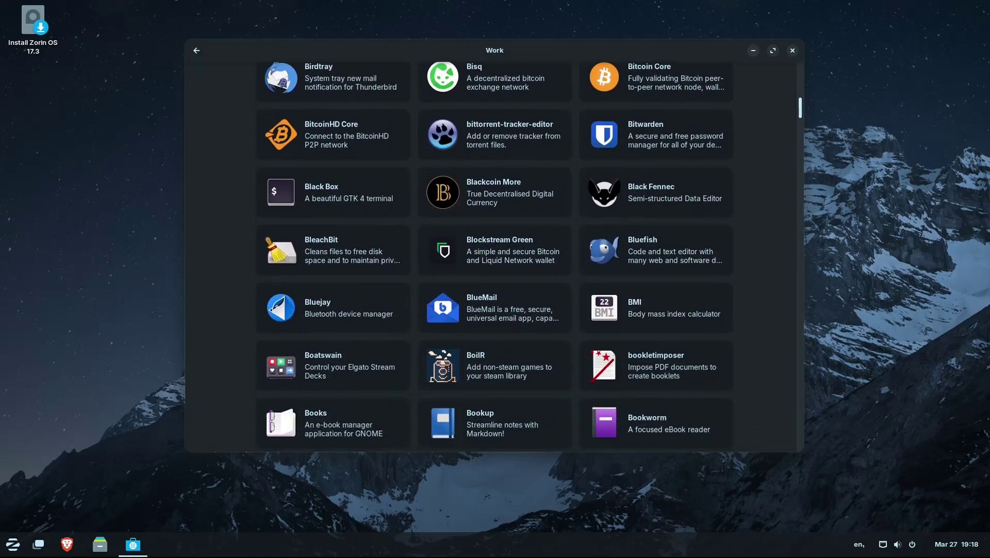
scroll(495, 256, down, 1)
scroll(494, 255, down, 1)
scroll(495, 255, down, 1)
scroll(493, 255, down, 1)
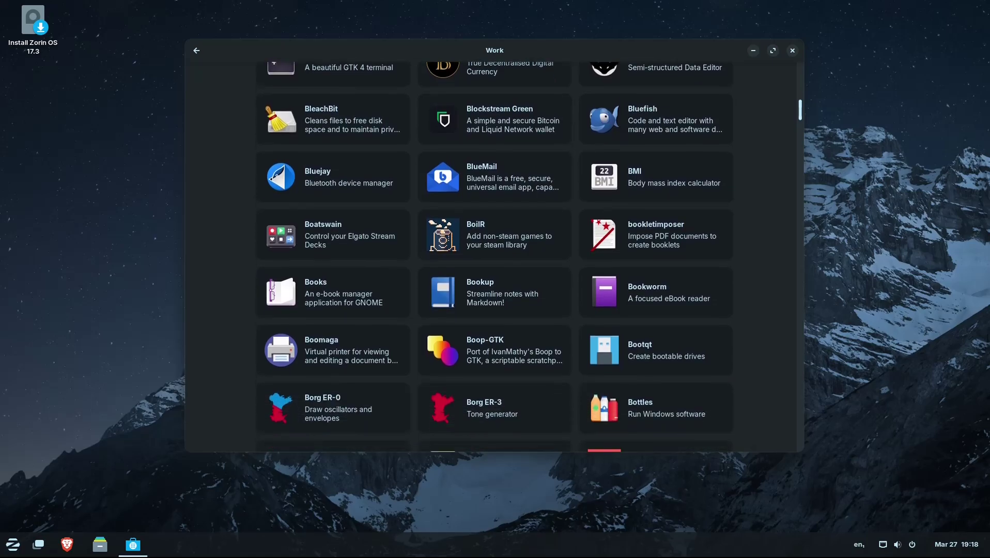
scroll(494, 256, down, 1)
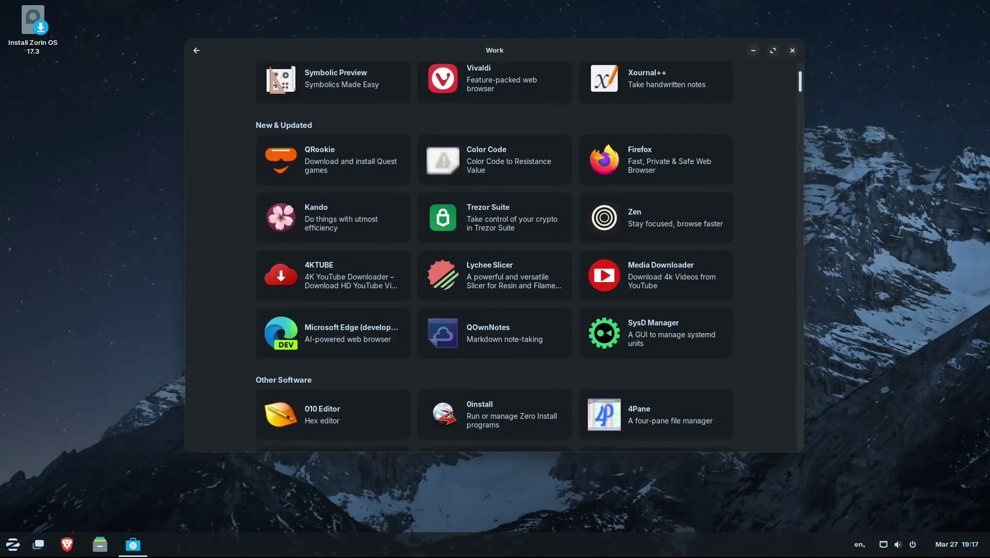
scroll(495, 257, down, 1)
scroll(494, 257, down, 1)
scroll(494, 257, down, 1)
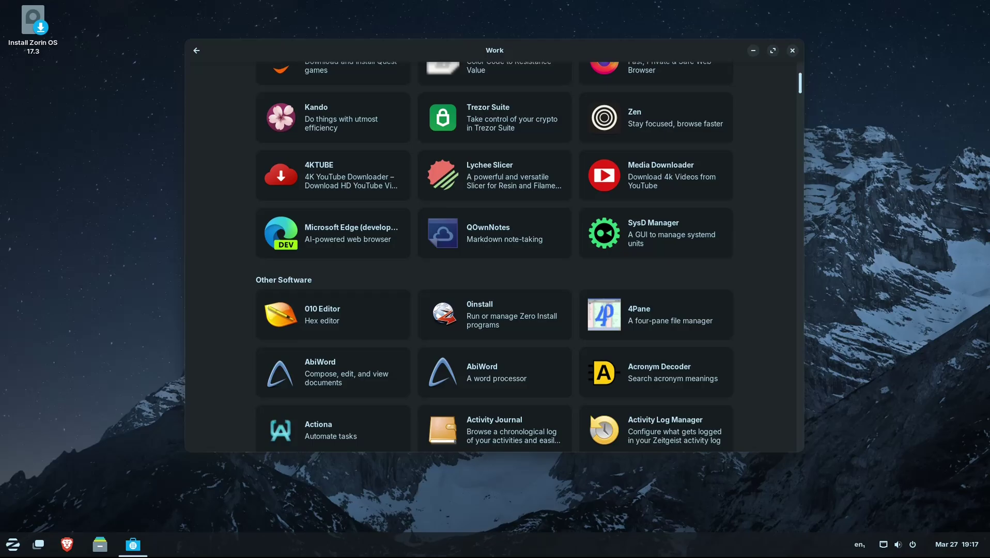
scroll(494, 257, down, 1)
scroll(494, 257, down, 1)
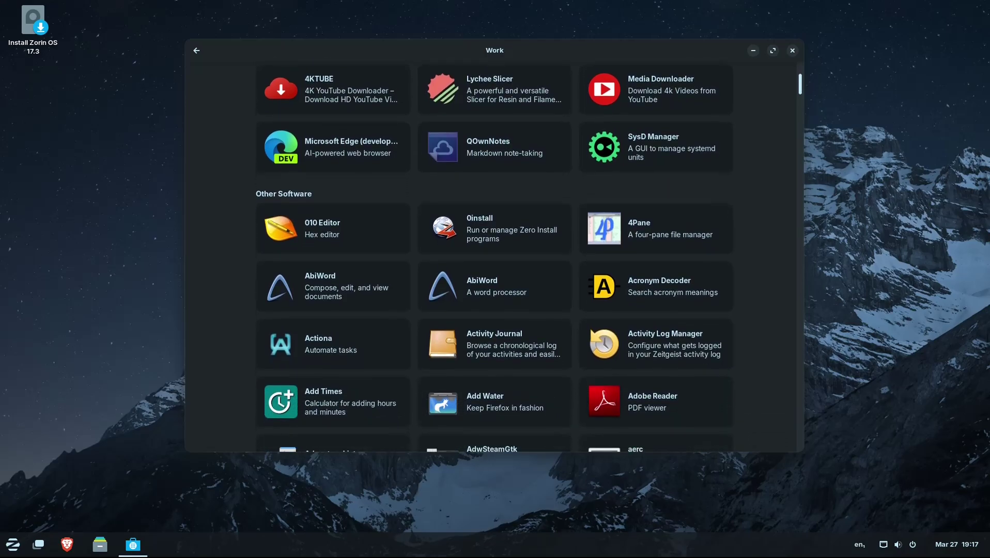
scroll(494, 257, down, 1)
scroll(494, 257, down, 1)
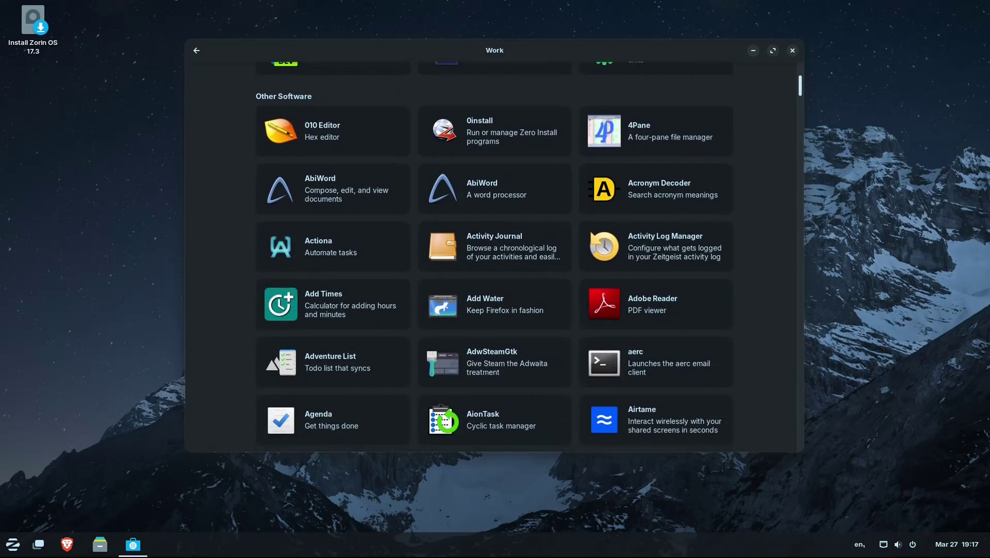
scroll(495, 258, down, 1)
scroll(494, 257, down, 1)
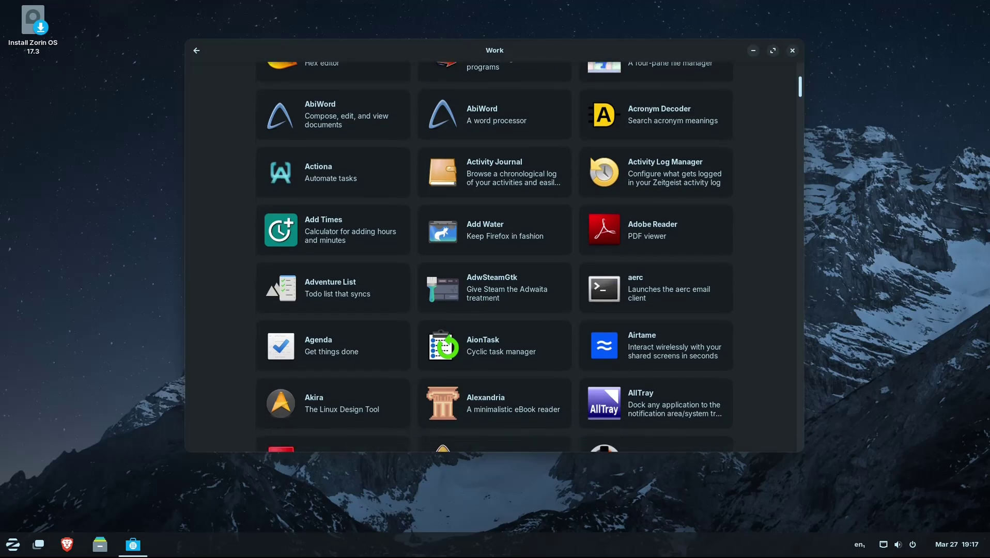
scroll(494, 256, down, 1)
scroll(494, 257, down, 1)
scroll(495, 257, down, 1)
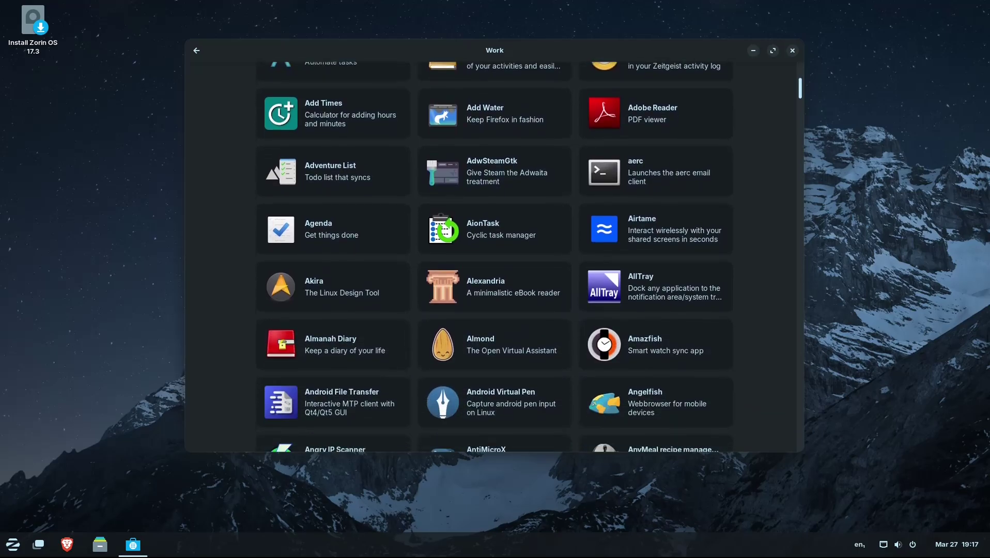
scroll(494, 257, down, 1)
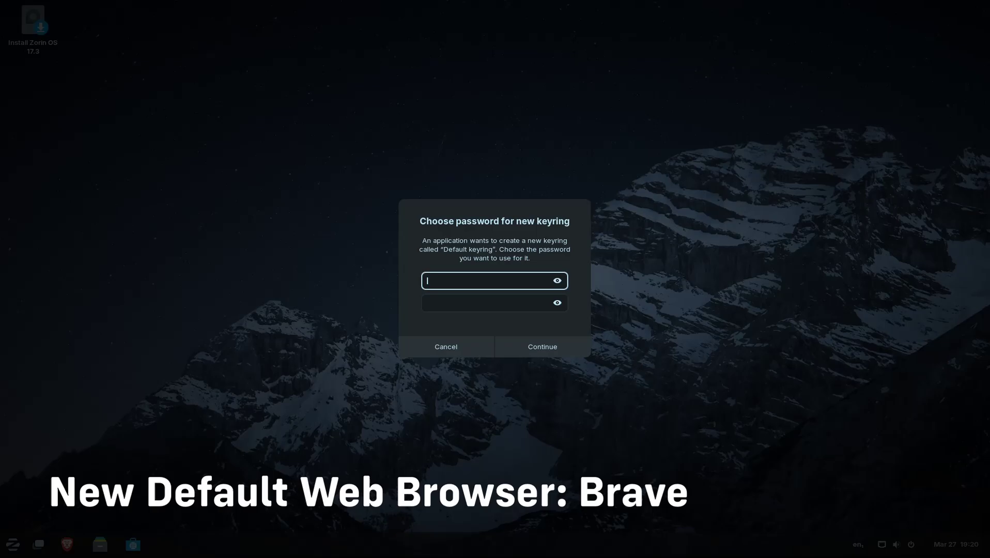
Accept a blank keyring password, store passwords unencrypted, and skip making Brave default.
click(549, 346)
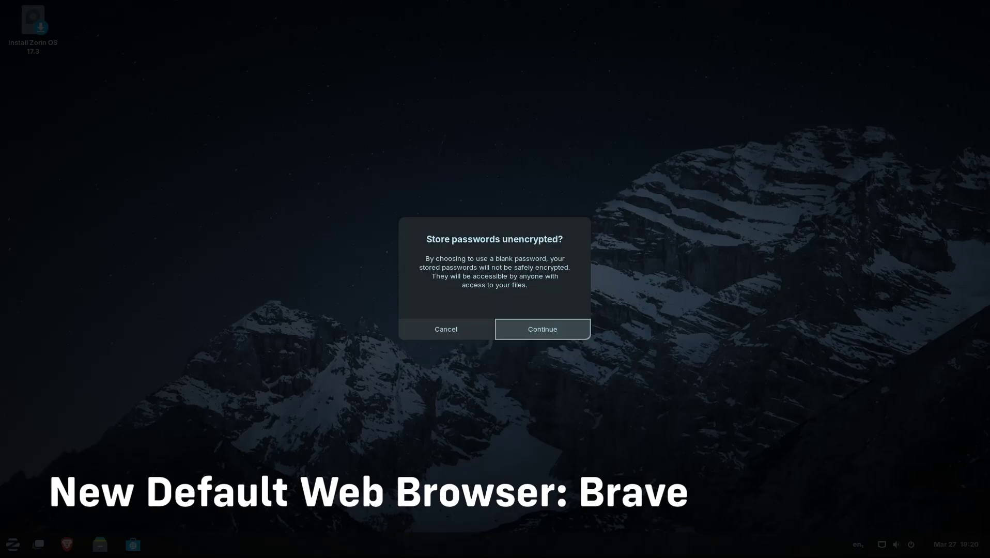
click(549, 329)
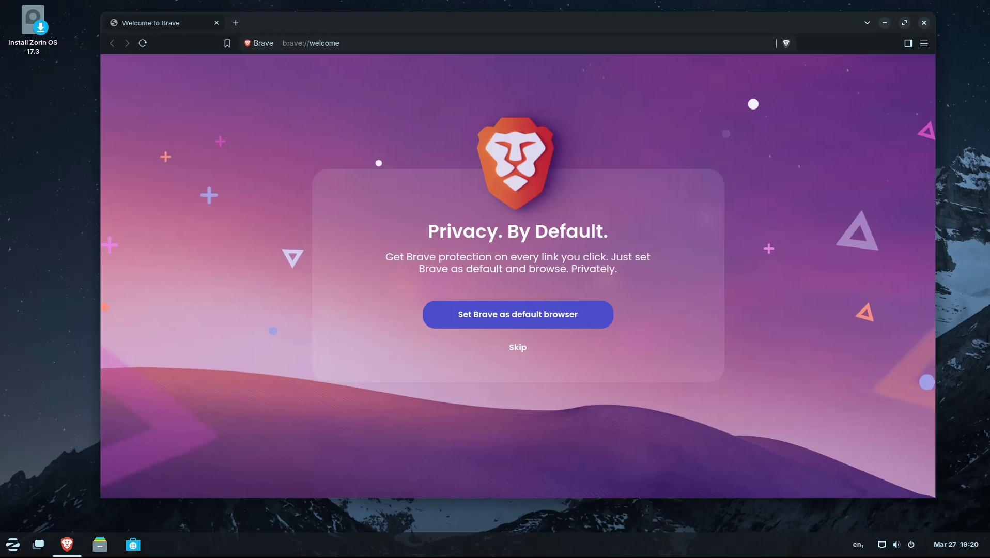
click(517, 347)
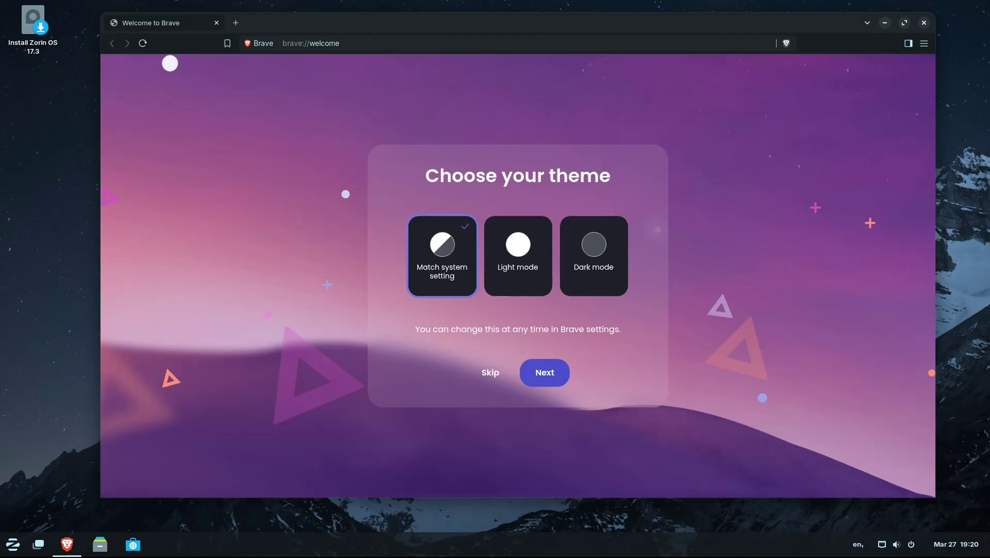
Try the light, dark and system themes in the welcome page, settling on dark mode.
click(517, 256)
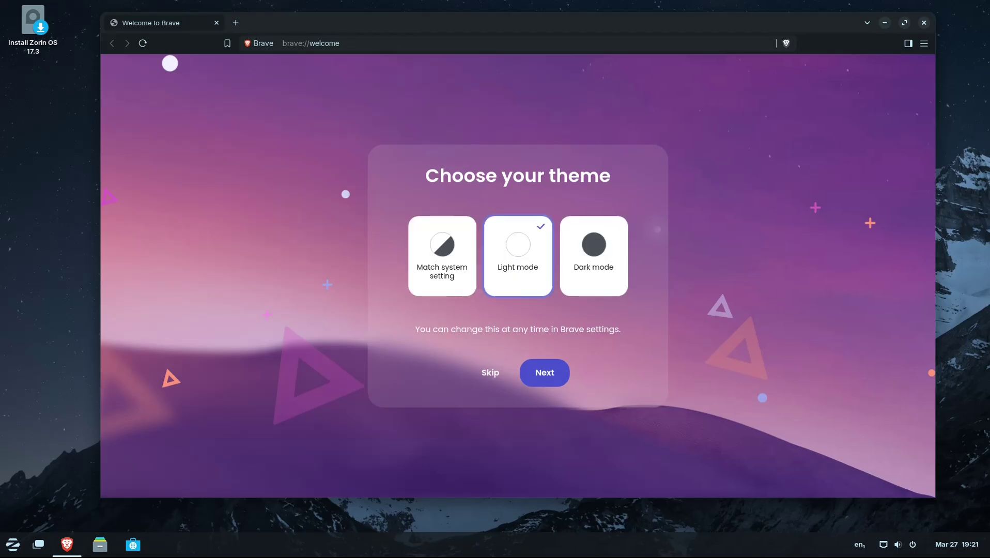
click(593, 255)
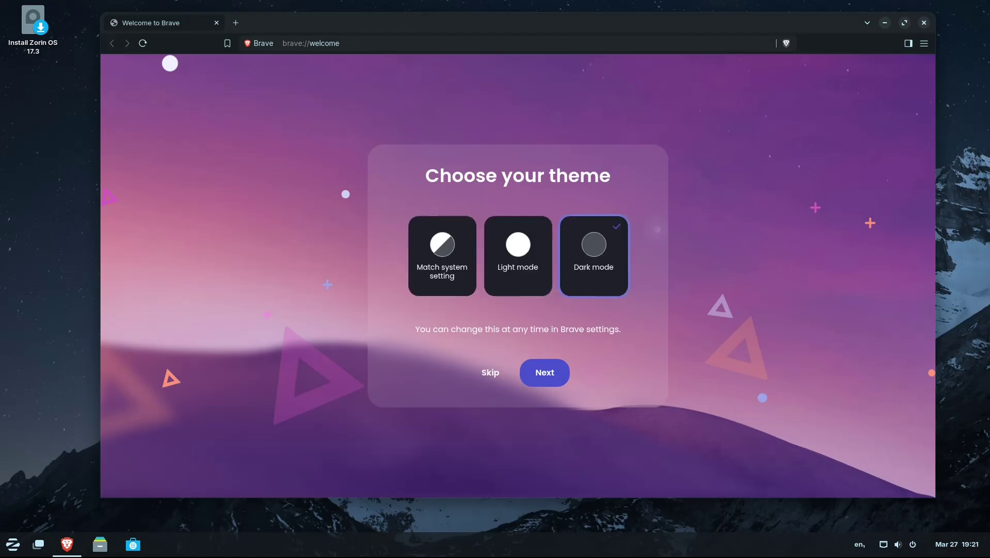
click(441, 255)
click(517, 255)
click(593, 255)
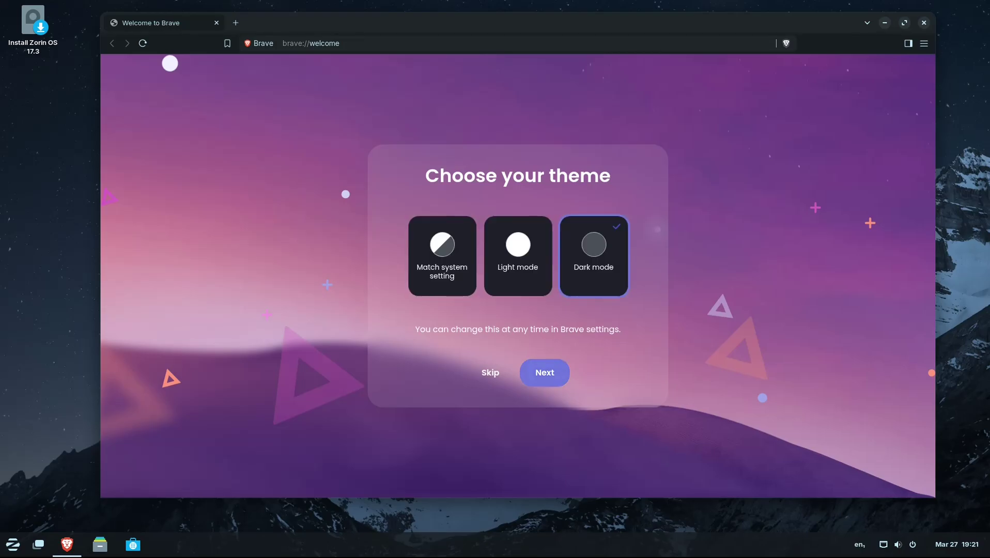
Advance the welcome steps, decline contributing to Brave Search, and finish setup.
click(544, 372)
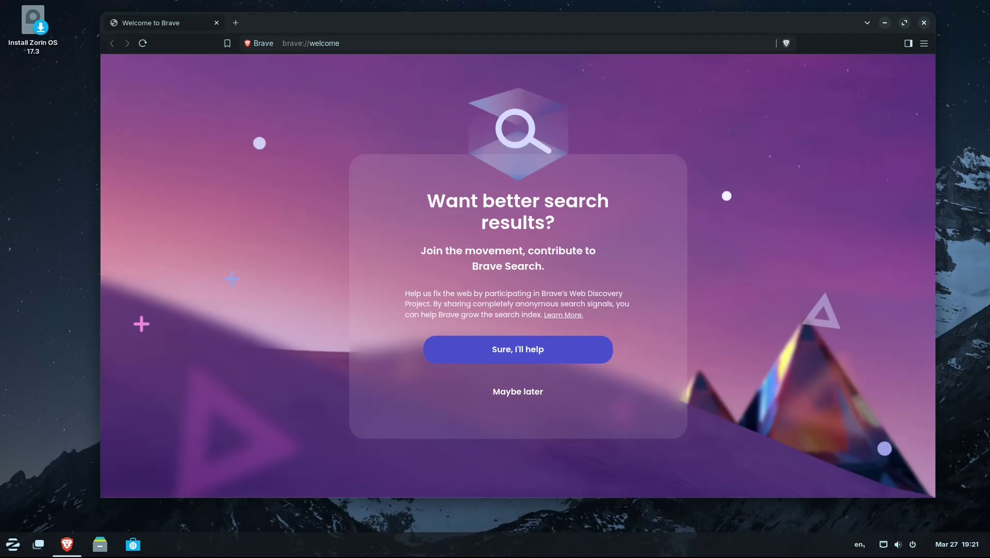
click(517, 391)
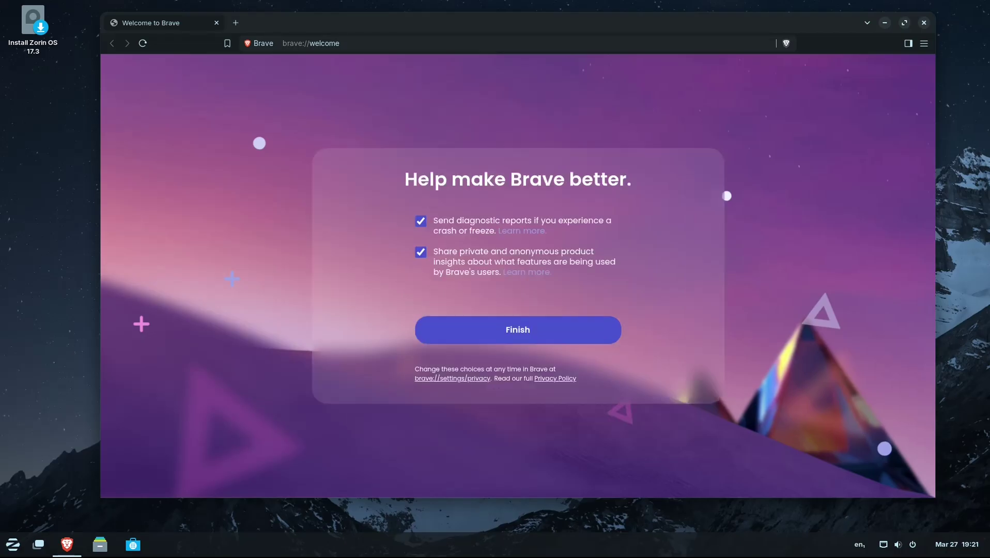
click(518, 329)
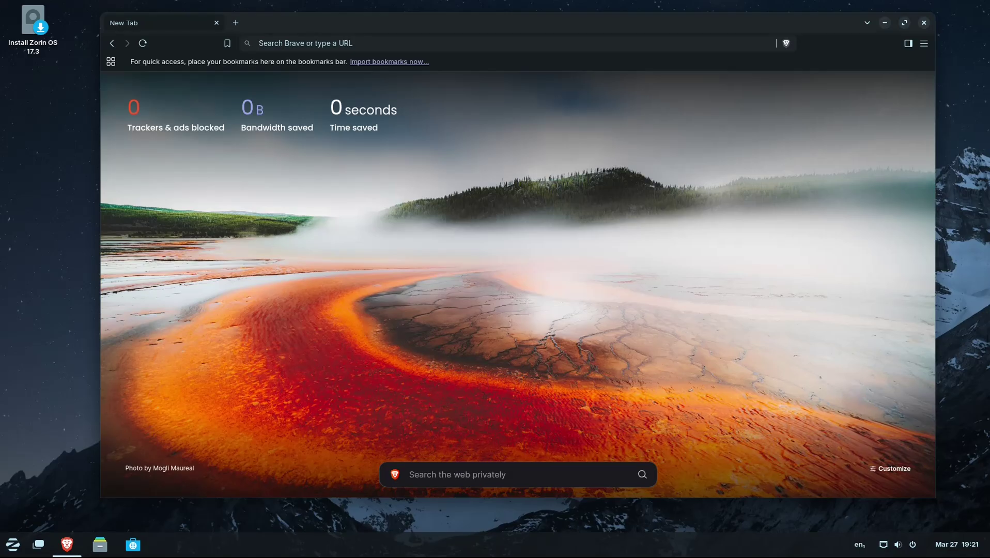
Browse the new tab Customize options (Brave Stats, Top Sites) and turn on Brave News.
click(890, 467)
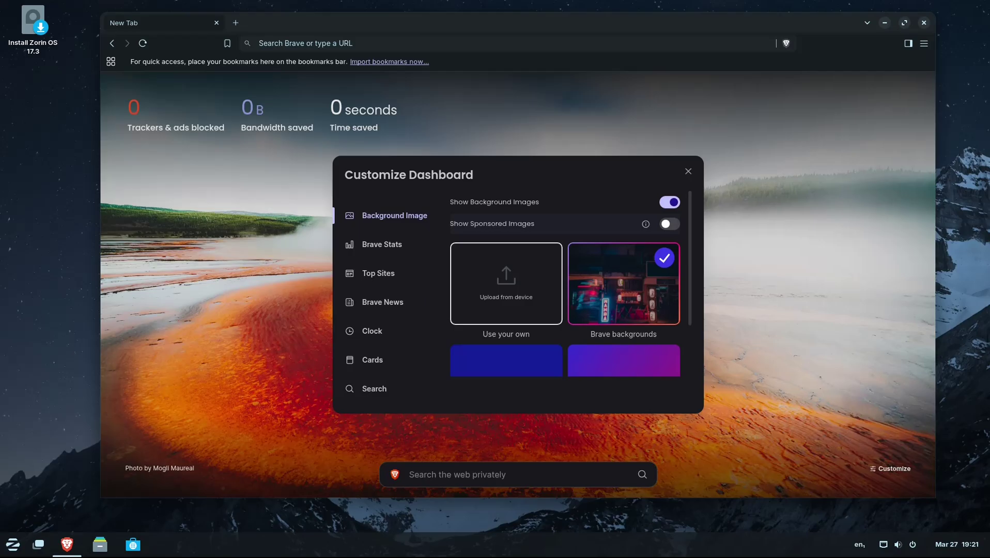
scroll(571, 267, down, 1)
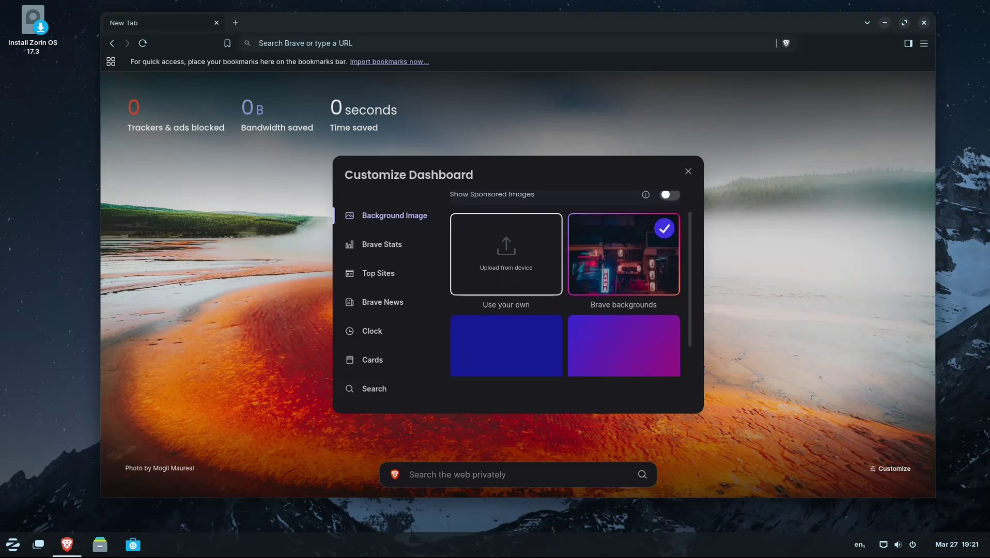
scroll(570, 268, down, 1)
scroll(571, 268, down, 1)
scroll(571, 267, up, 3)
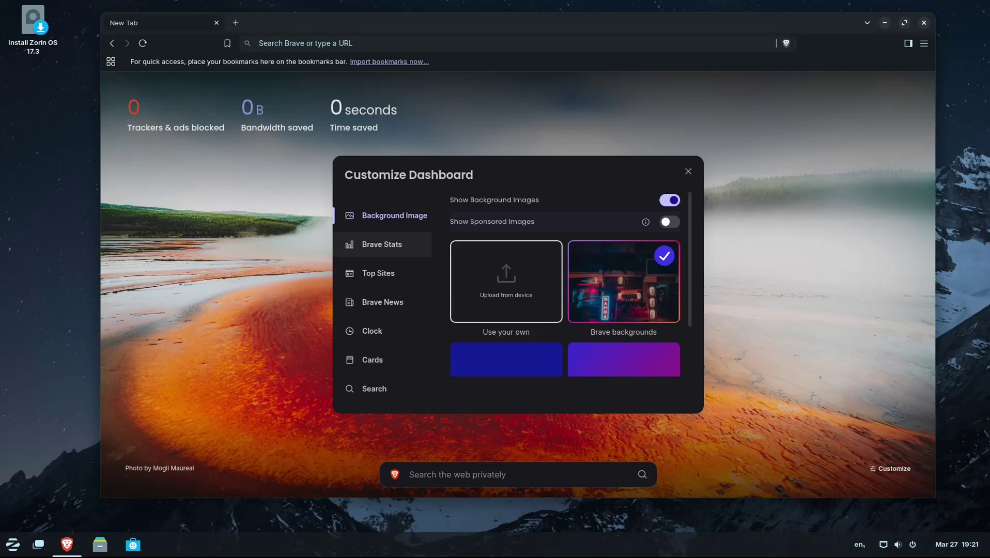
click(383, 245)
click(379, 273)
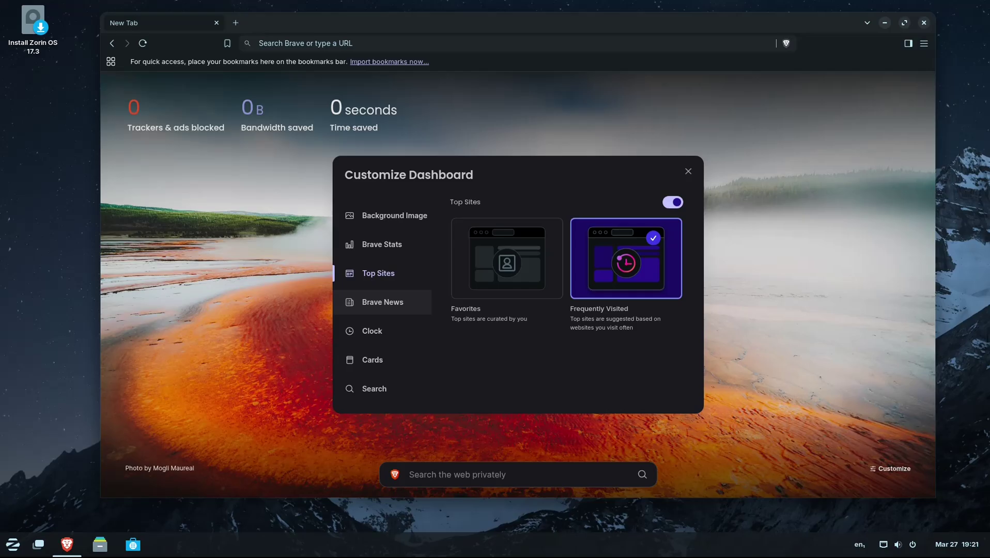
click(382, 301)
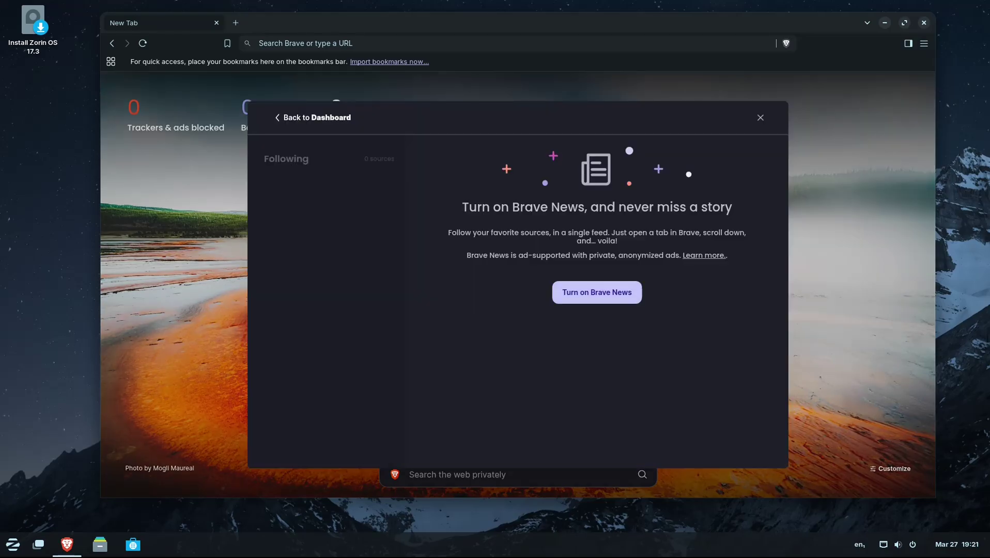
click(597, 291)
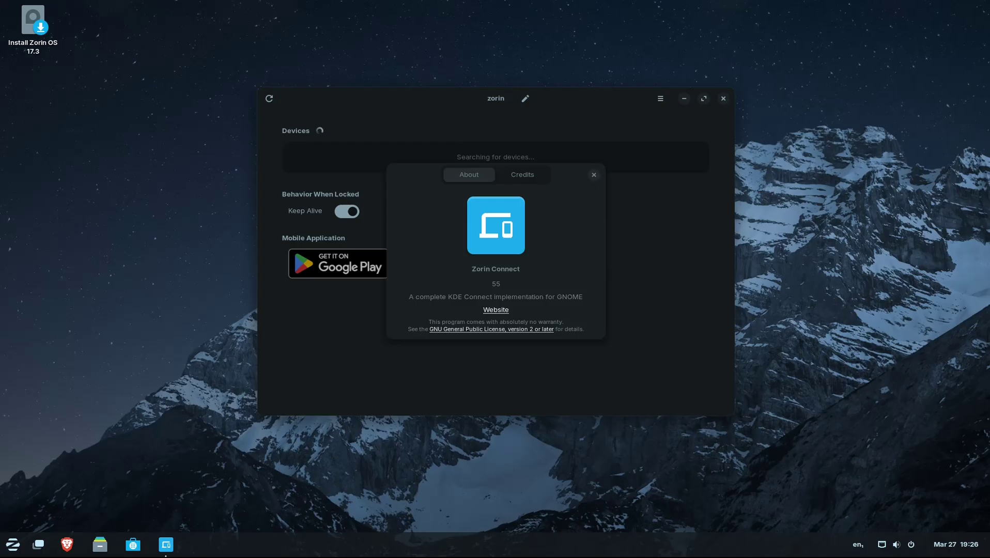
Dismiss the About Zorin Connect dialog with Escape.
key(Escape)
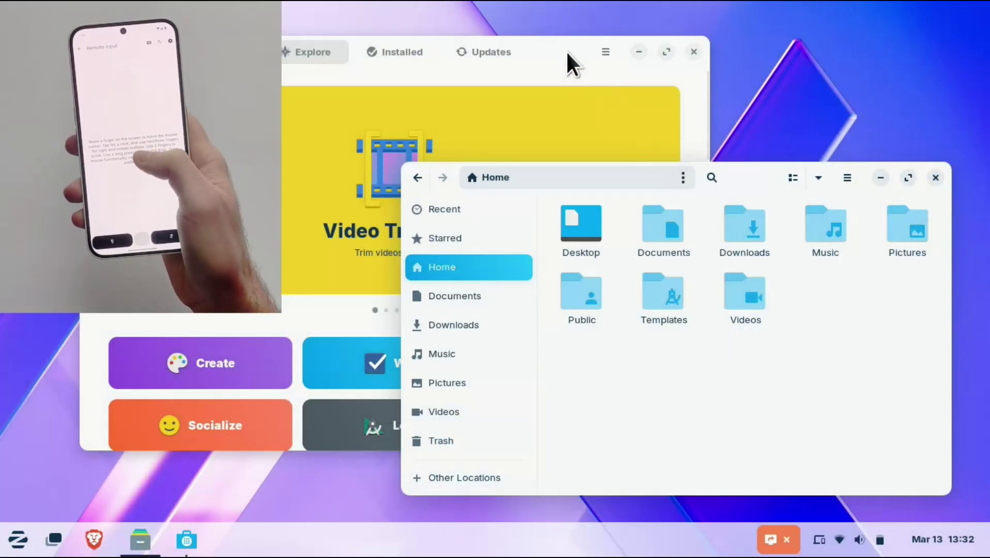
Shift the Software window, visit the Brave workspace, return, and bring Software above Files.
drag(448, 65, 631, 48)
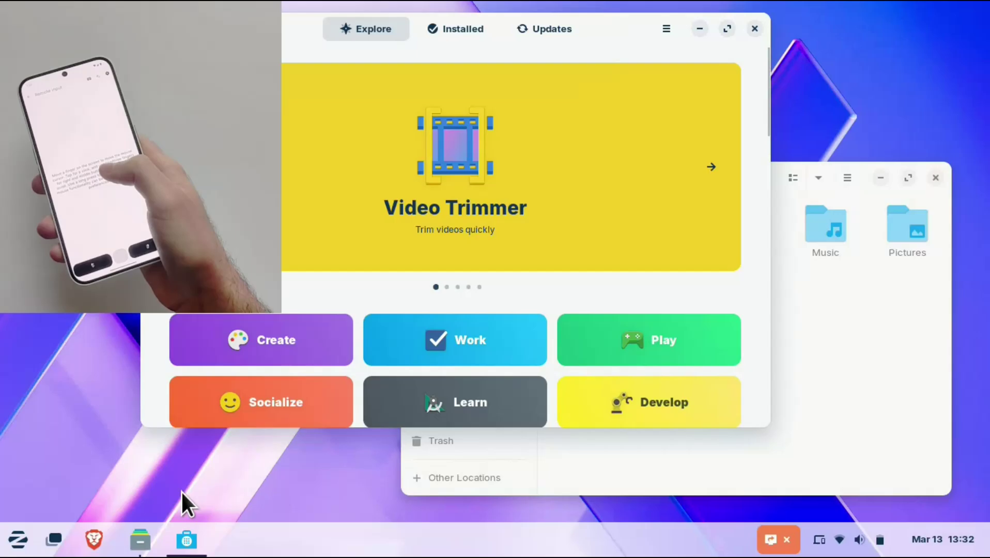
click(51, 541)
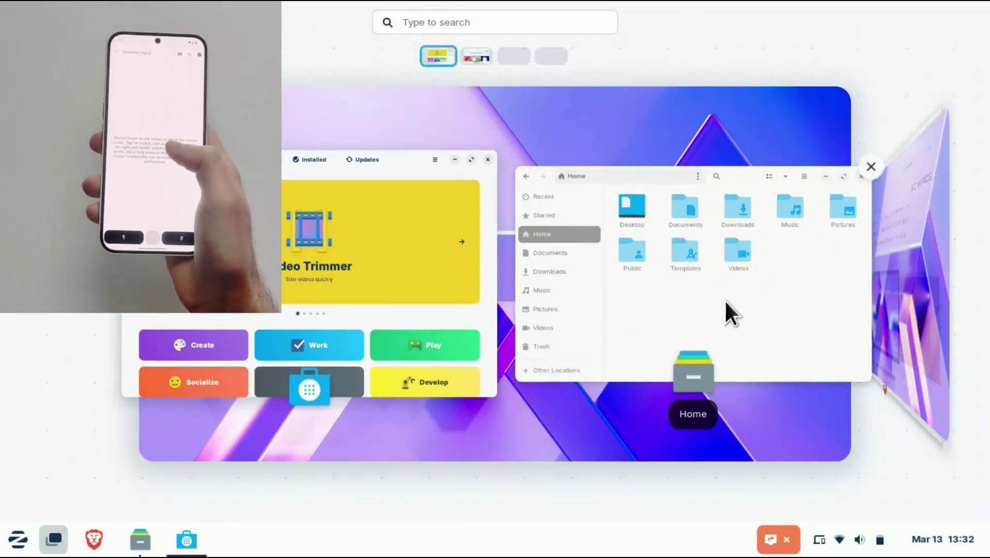
click(893, 293)
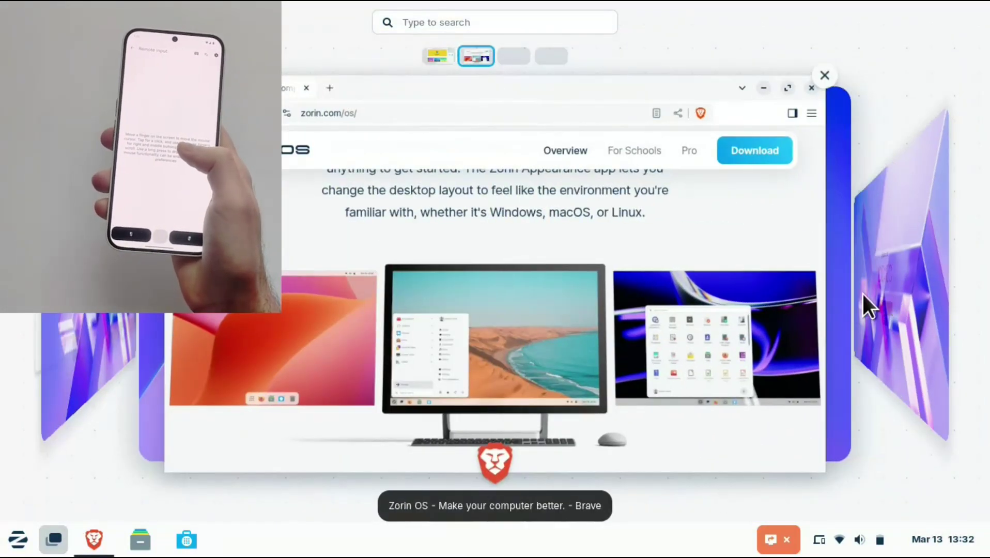
click(699, 267)
key(super+Page_Up)
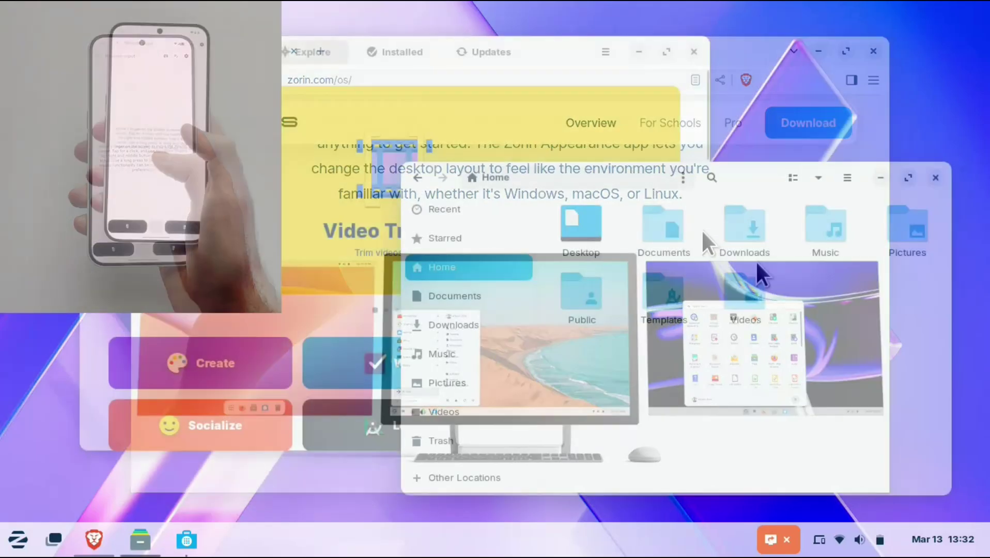
mouse_move(571, 66)
mouse_down()
mouse_move(542, 64)
mouse_move(599, 50)
mouse_move(629, 60)
mouse_move(611, 37)
mouse_up()
click(54, 539)
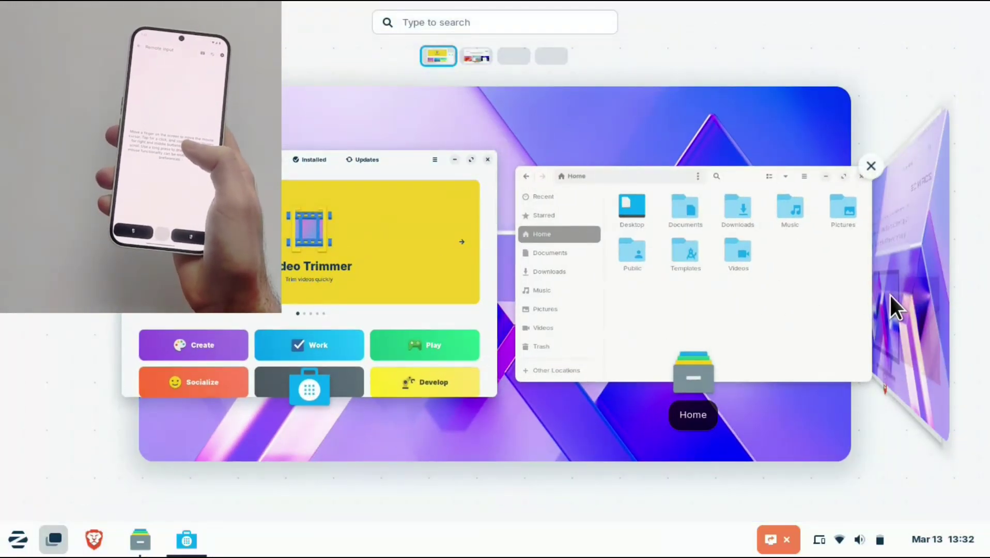
click(890, 293)
click(697, 267)
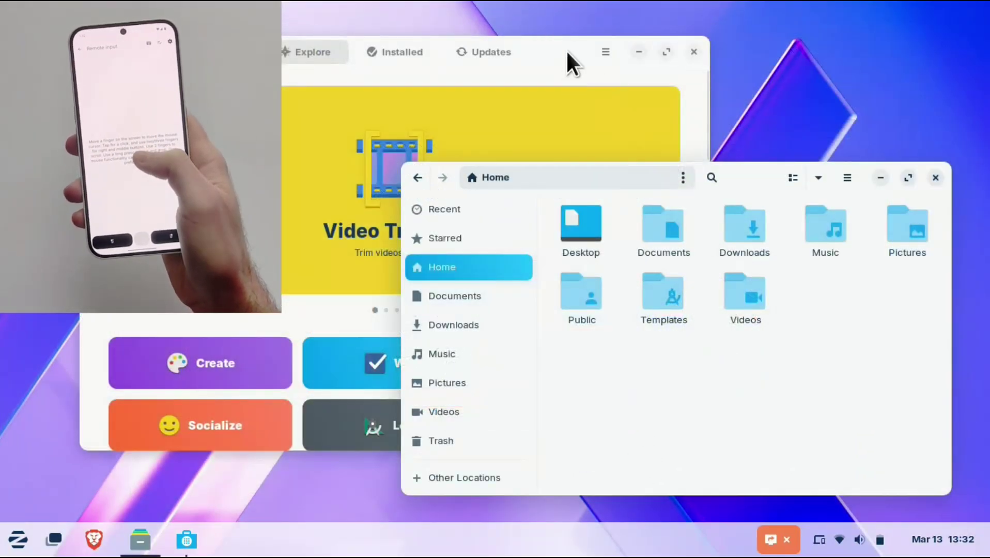
mouse_move(551, 60)
mouse_down()
mouse_move(692, 115)
mouse_move(630, 59)
mouse_up()
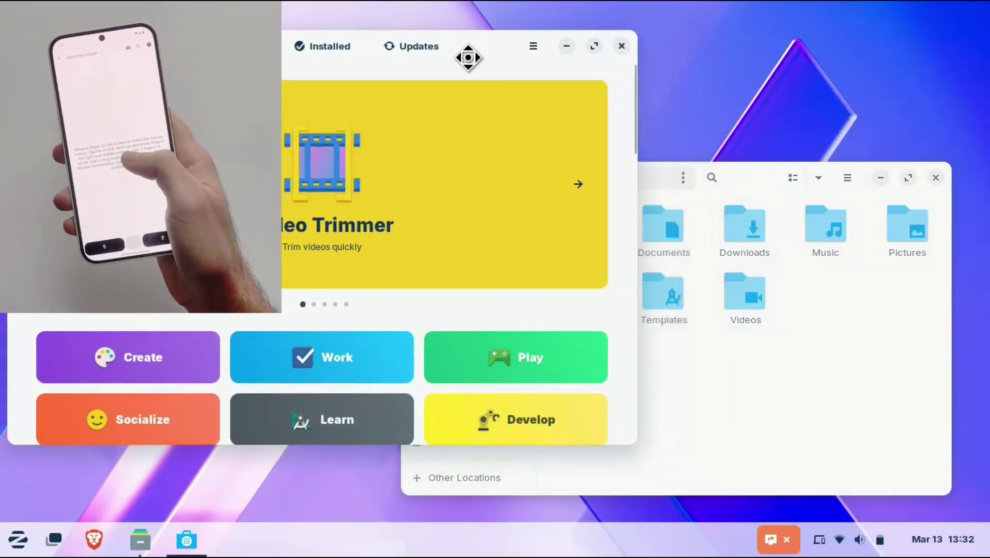
mouse_move(469, 57)
mouse_down()
mouse_move(511, 70)
mouse_move(610, 40)
mouse_up()
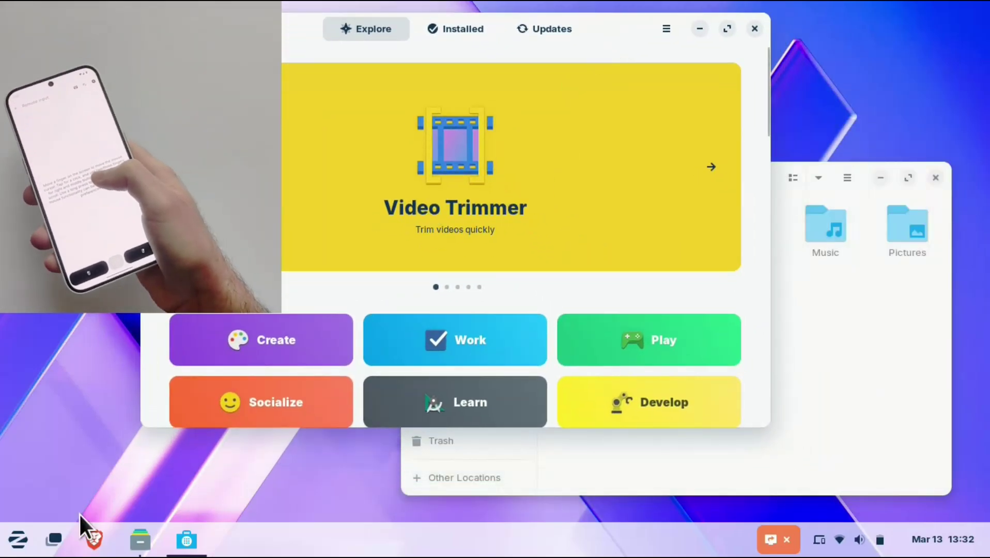
click(53, 539)
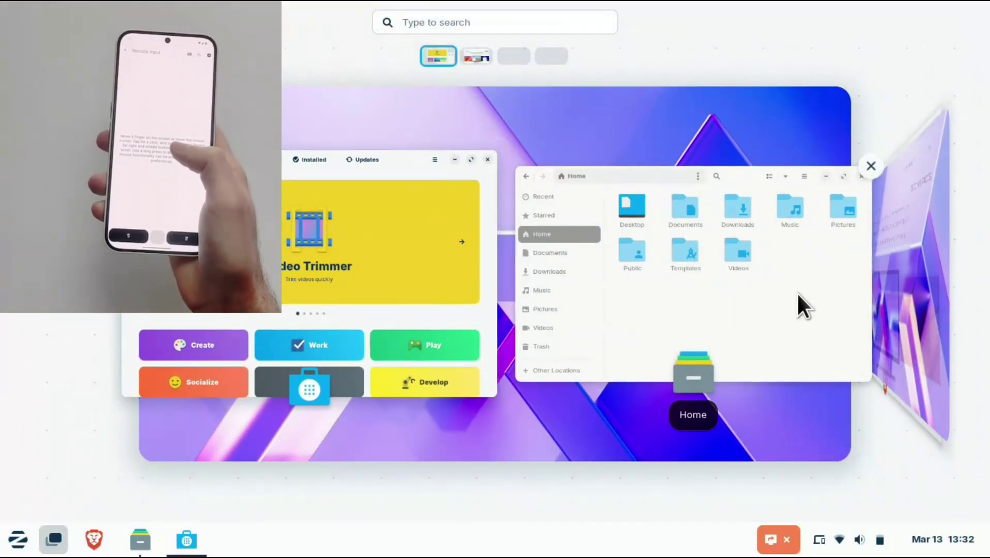
click(906, 281)
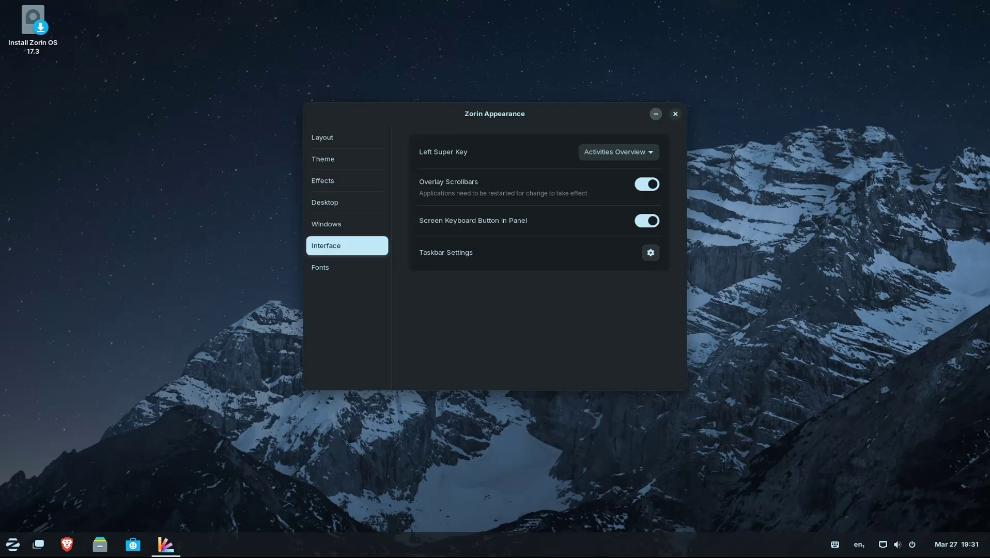
Minimize Zorin Appearance, tap a few letters on the touch keyboard, then dismiss it.
click(656, 114)
click(835, 544)
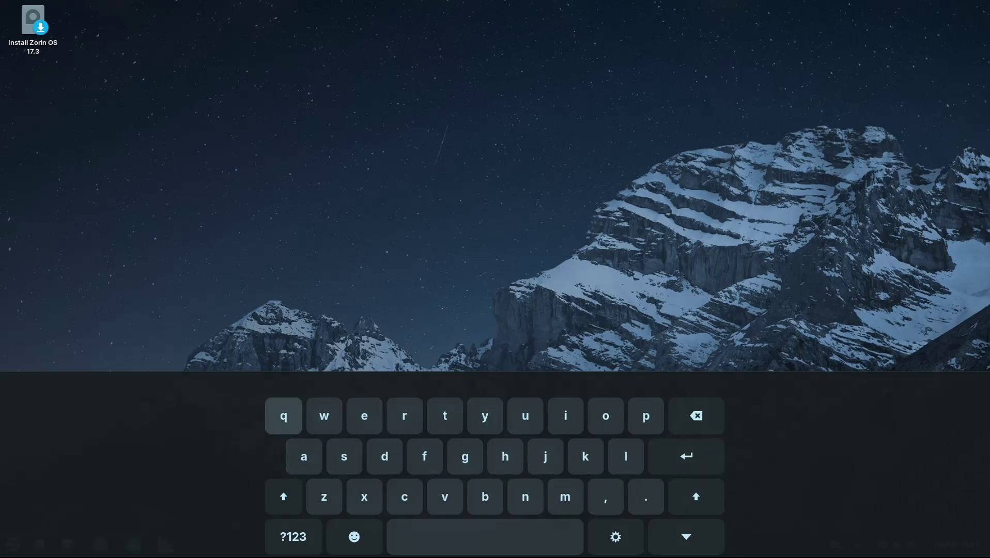
click(283, 416)
text(qwe)
click(324, 416)
click(364, 416)
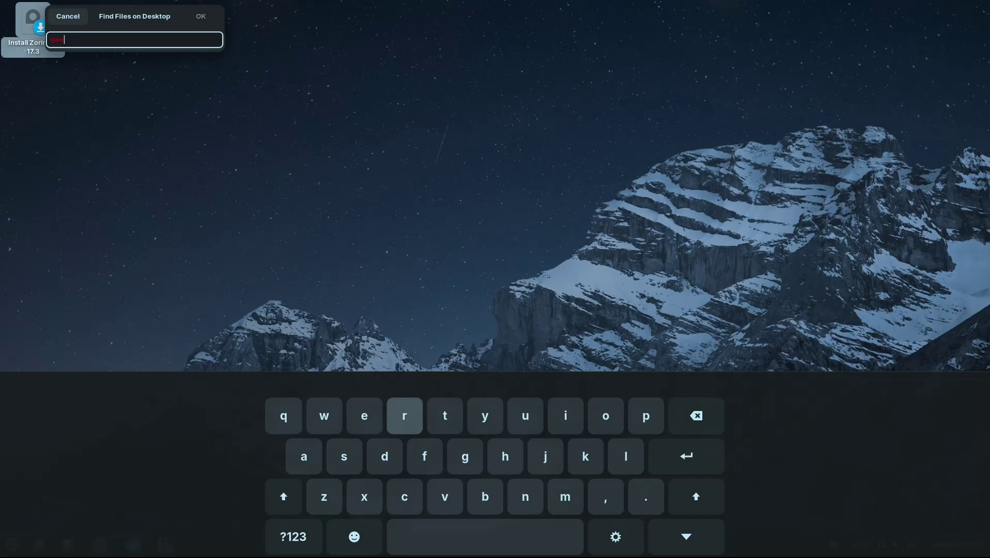
click(404, 416)
text(wsq)
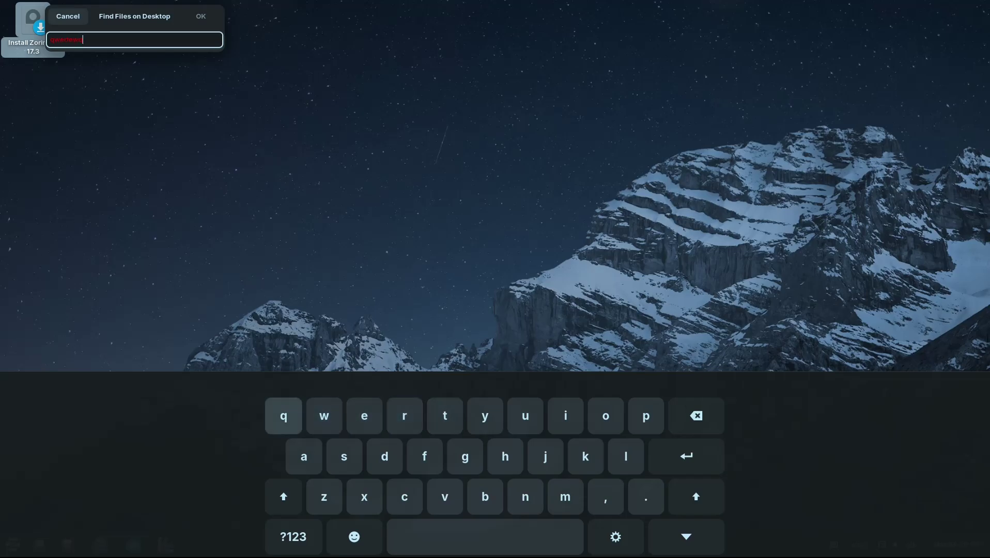
key(Escape)
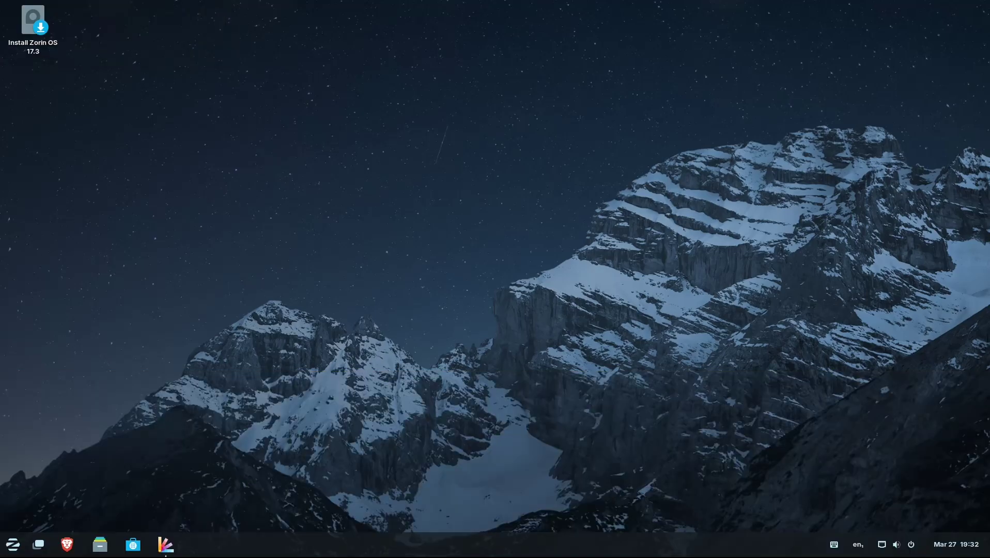
Bring up the touch keyboard again from the panel button.
click(834, 544)
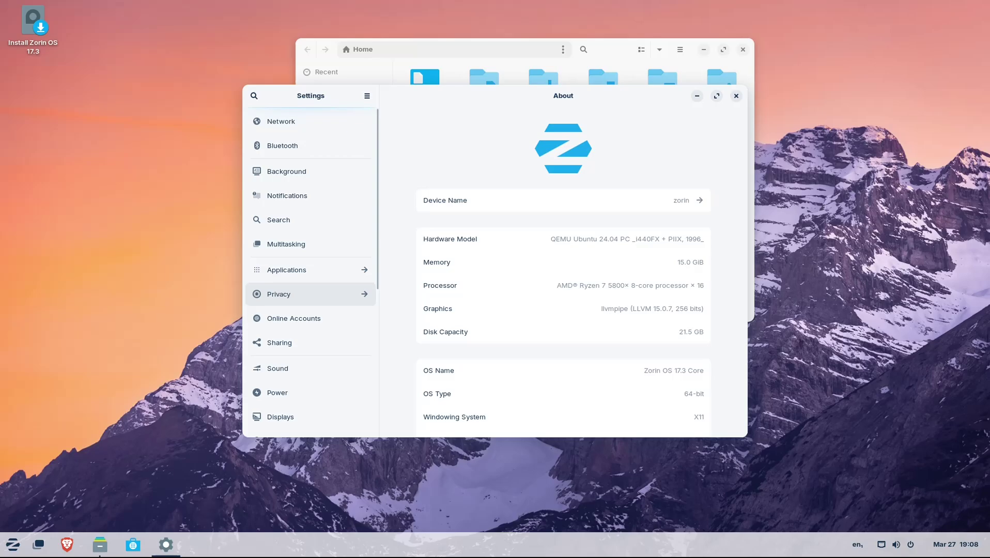
scroll(309, 271, down, 2)
scroll(309, 270, down, 2)
scroll(310, 267, down, 2)
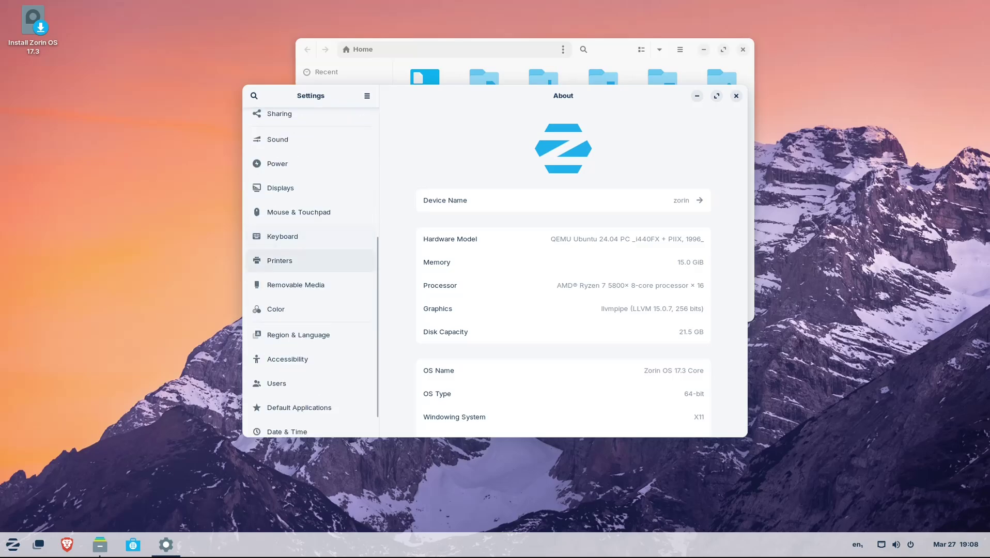
scroll(309, 271, down, 2)
scroll(310, 309, up, 3)
scroll(310, 308, up, 3)
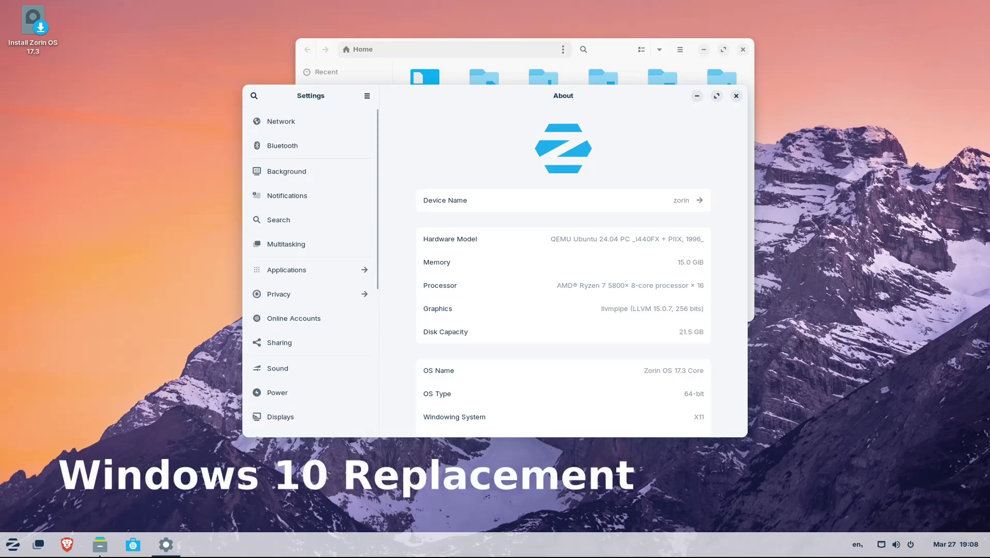
Switch Settings to the Background wallpaper page.
click(310, 171)
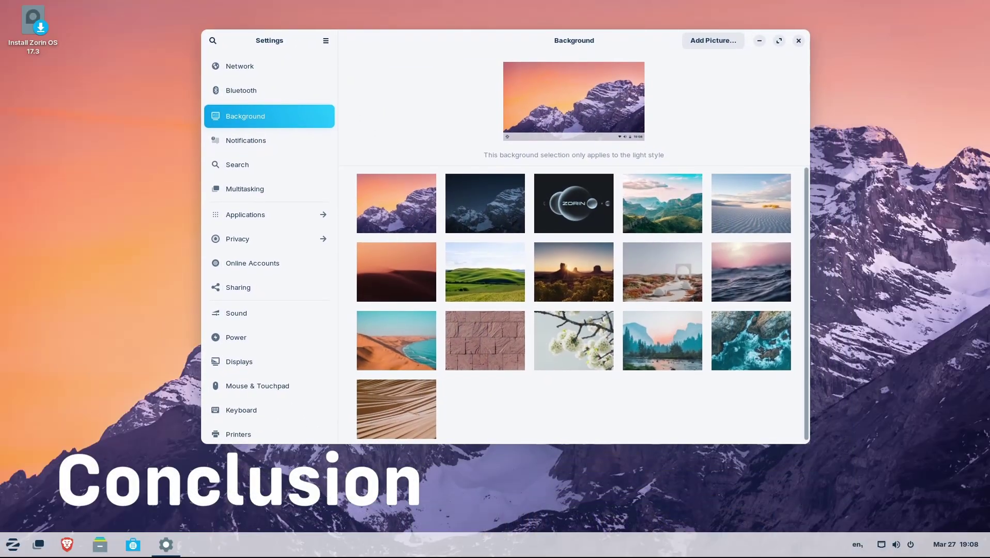
scroll(574, 306, down, 1)
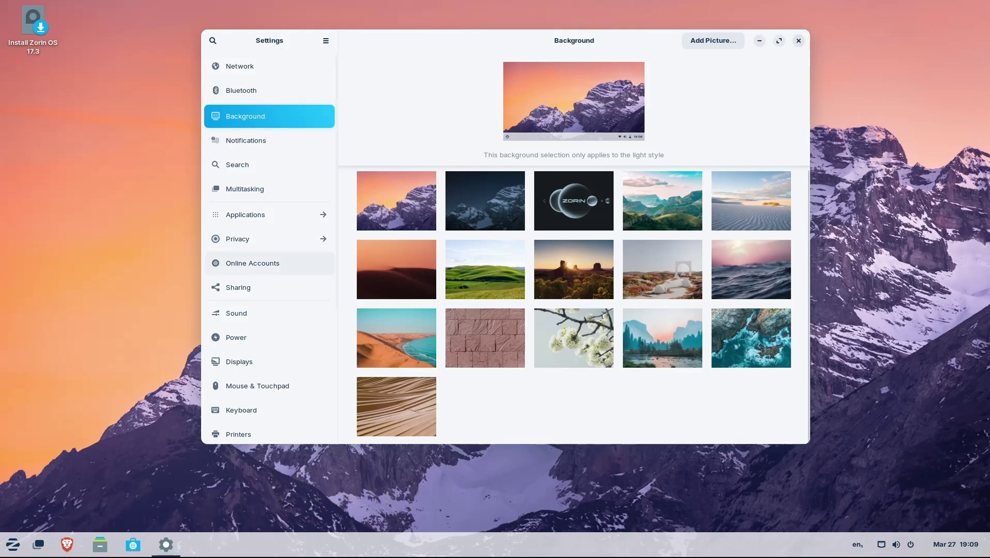
scroll(270, 263, down, 3)
scroll(270, 239, down, 2)
scroll(270, 282, down, 1)
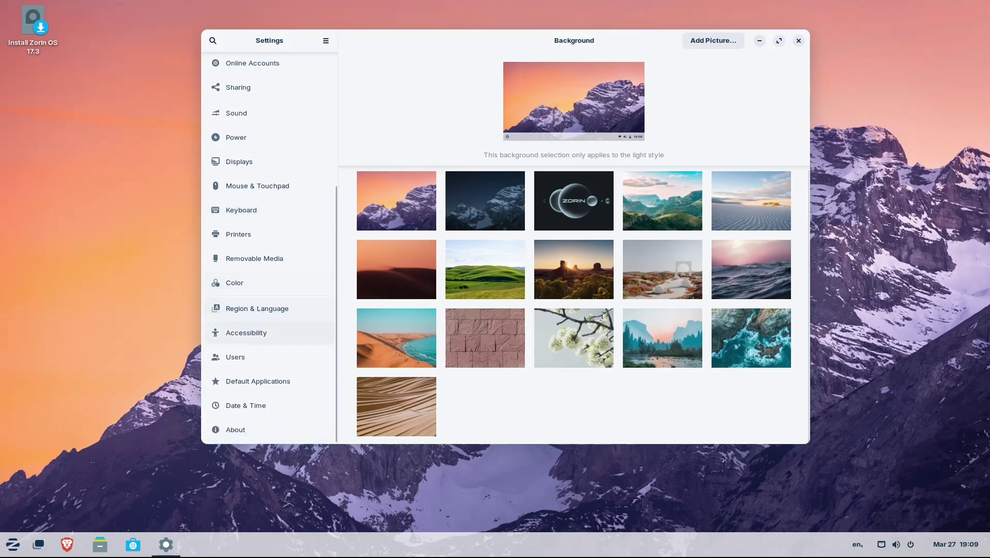
scroll(271, 352, up, 1)
scroll(271, 358, up, 3)
scroll(271, 358, up, 1)
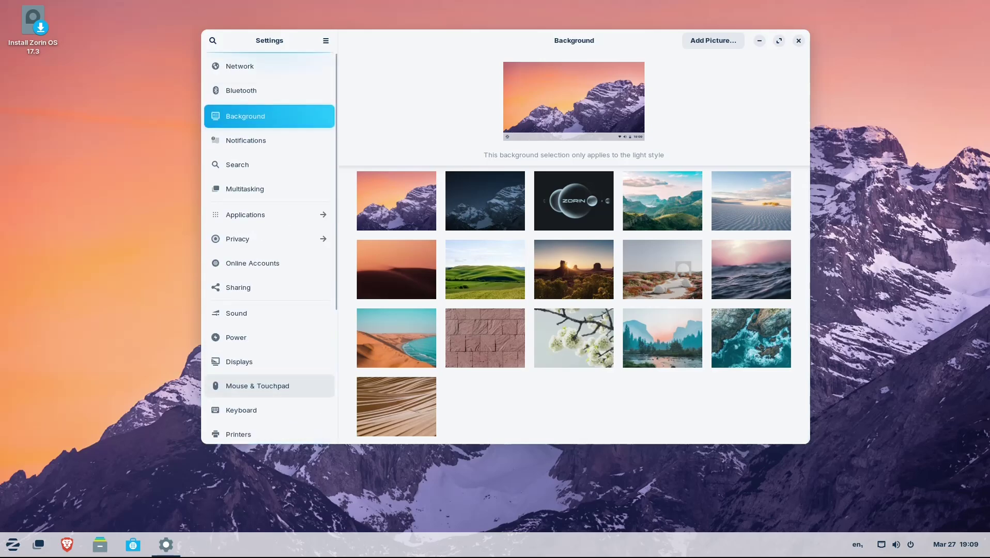
Close Settings and launch Zorin Appearance from a start-menu search.
click(798, 40)
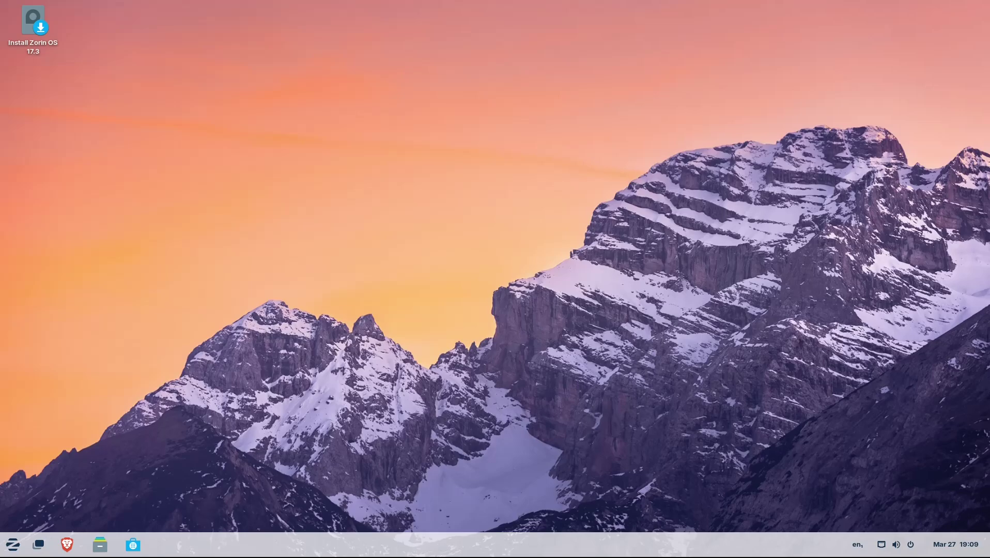
key(super)
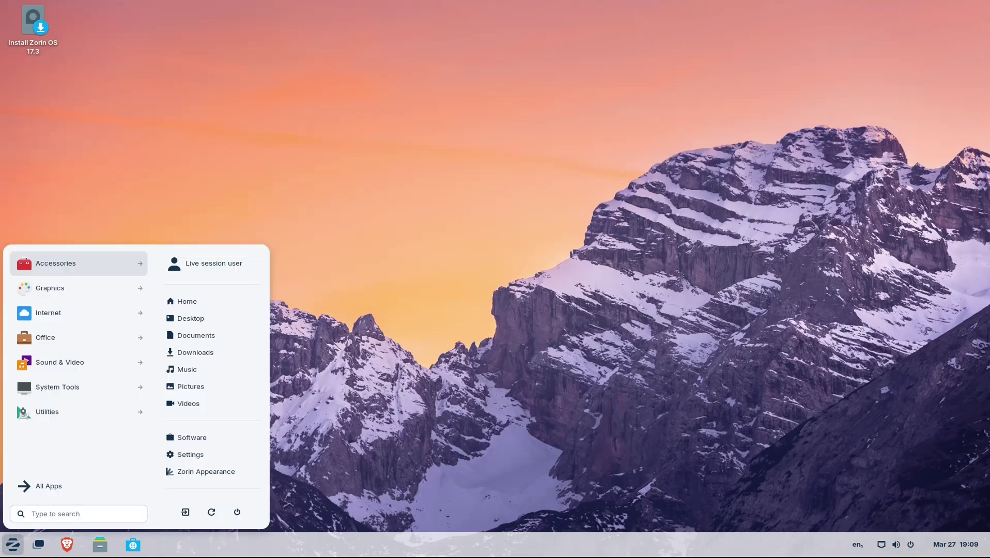
text(the)
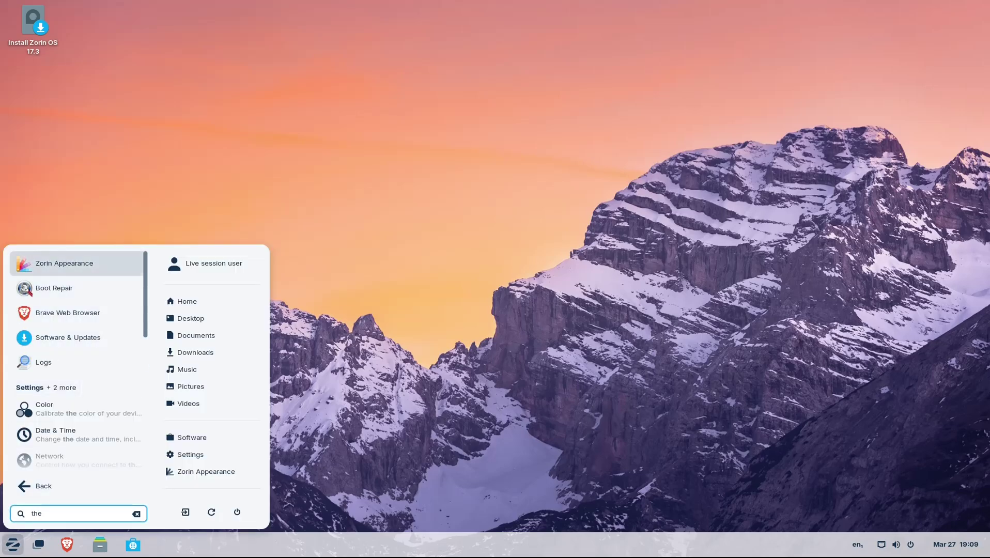
key(Return)
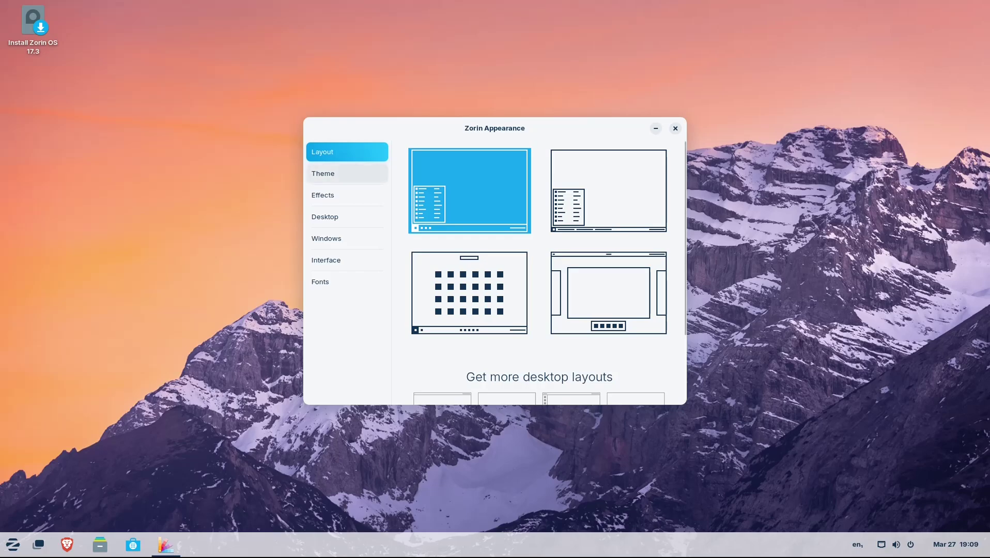
Choose the dark Background style under Theme, then minimize Zorin Appearance.
click(347, 173)
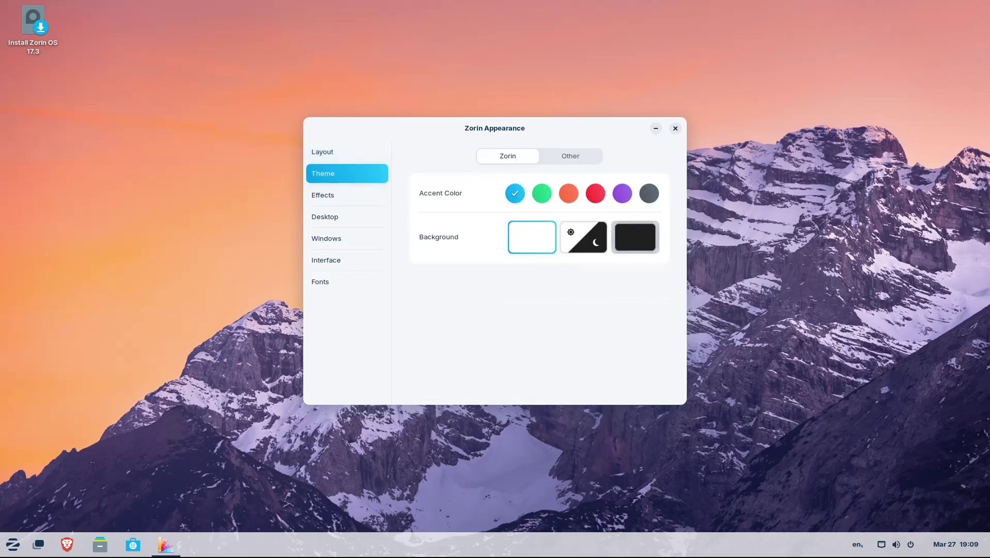
click(633, 237)
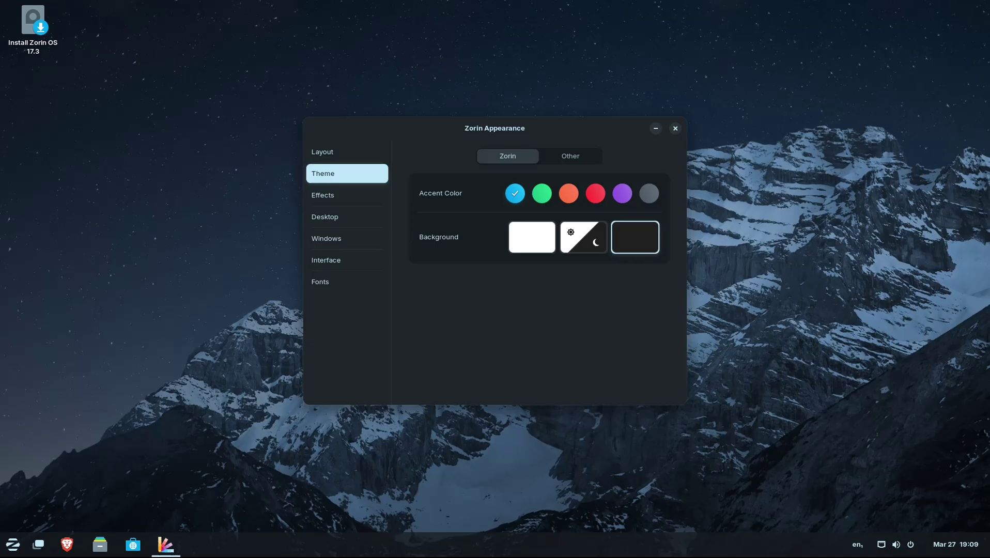
click(656, 127)
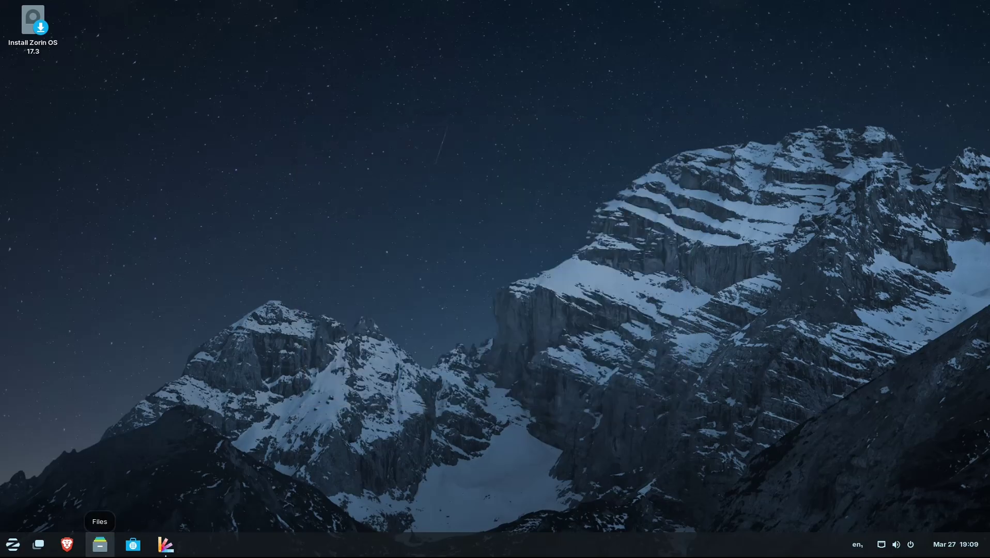